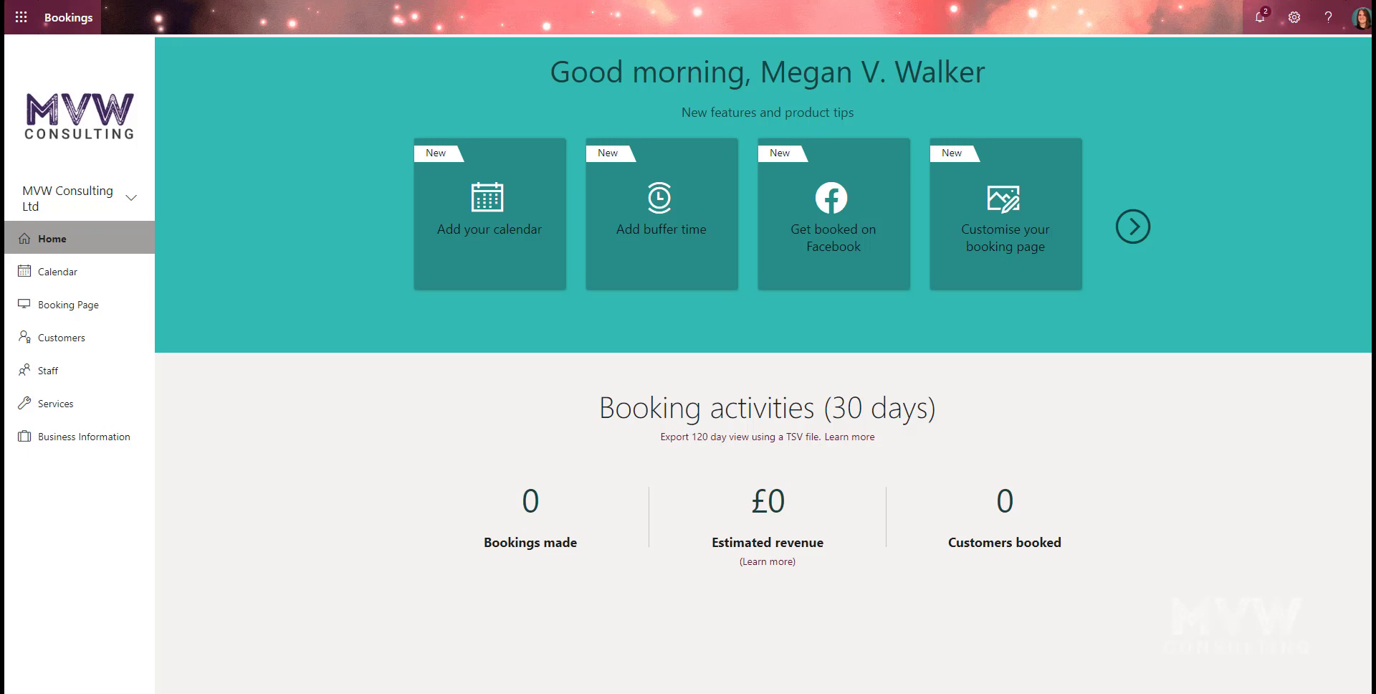
- Open the booking page settings and disable direct search engine indexing of the booking page
{"action": "left_click", "coordinate": [76, 309]}
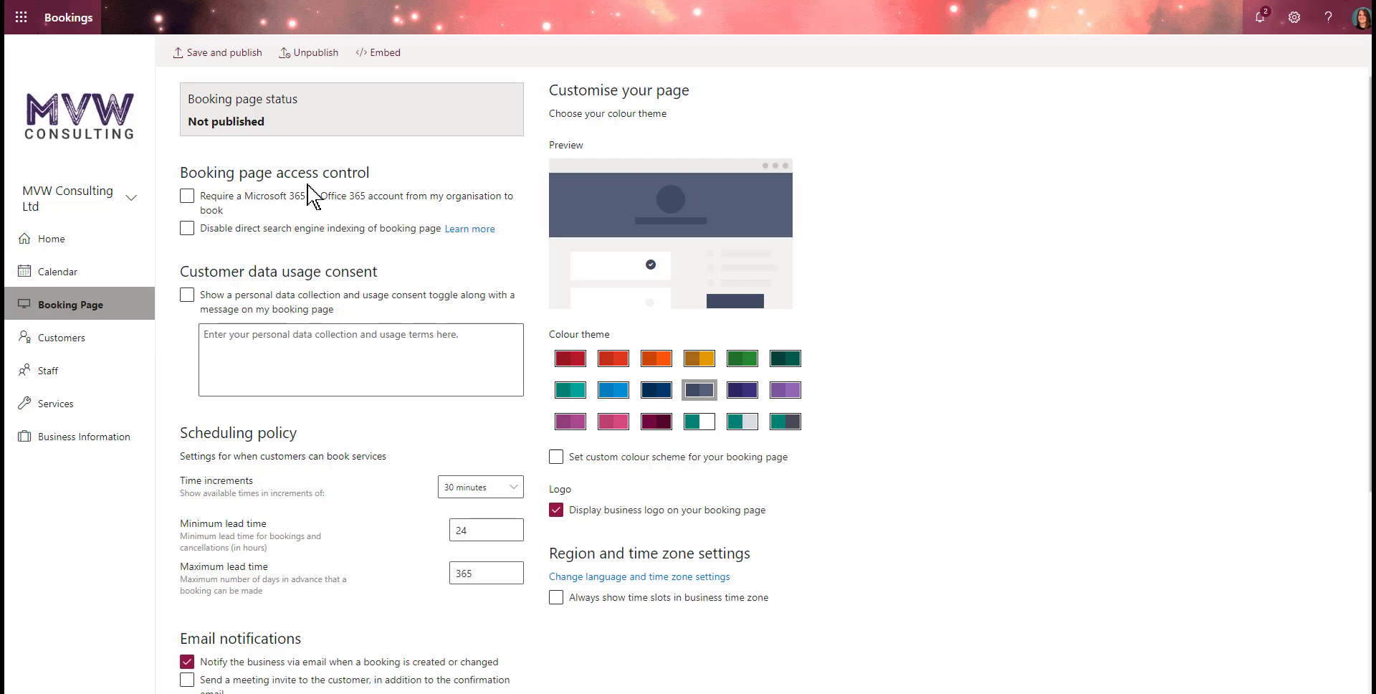
{"action": "left_click", "coordinate": [271, 213]}
{"action": "left_click", "coordinate": [290, 210]}
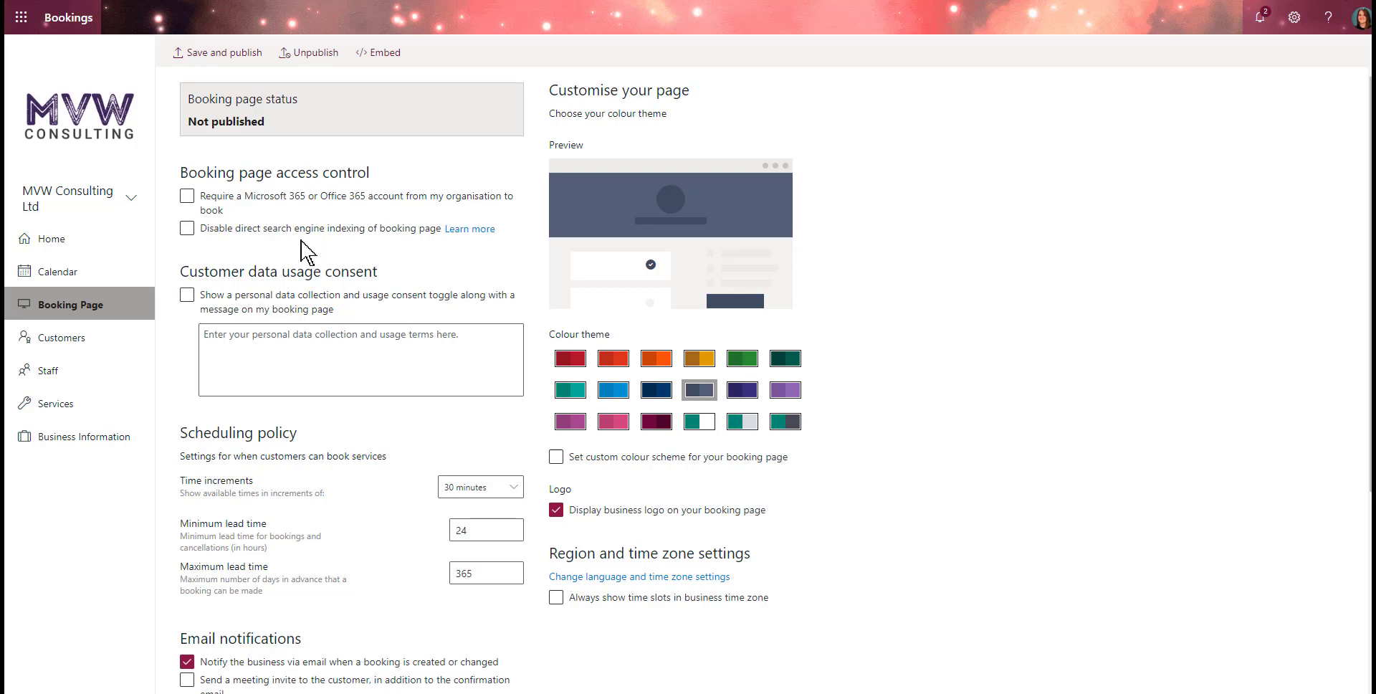
{"action": "left_click", "coordinate": [231, 228]}
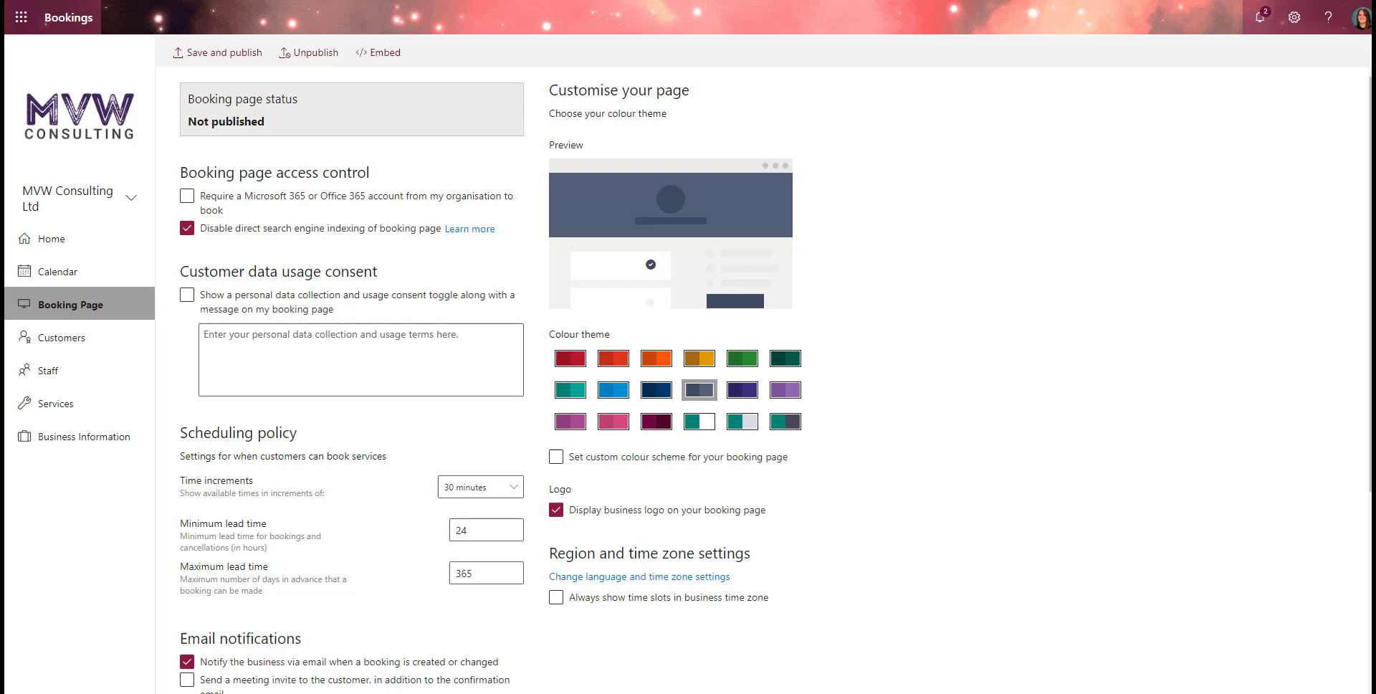
- Enable the data usage consent message, stating that contact details go to MVW Consulting Ltd, only for scheduling a meeting, and are never shared or sold
{"action": "left_click", "coordinate": [187, 294]}
{"action": "left_click", "coordinate": [332, 359]}
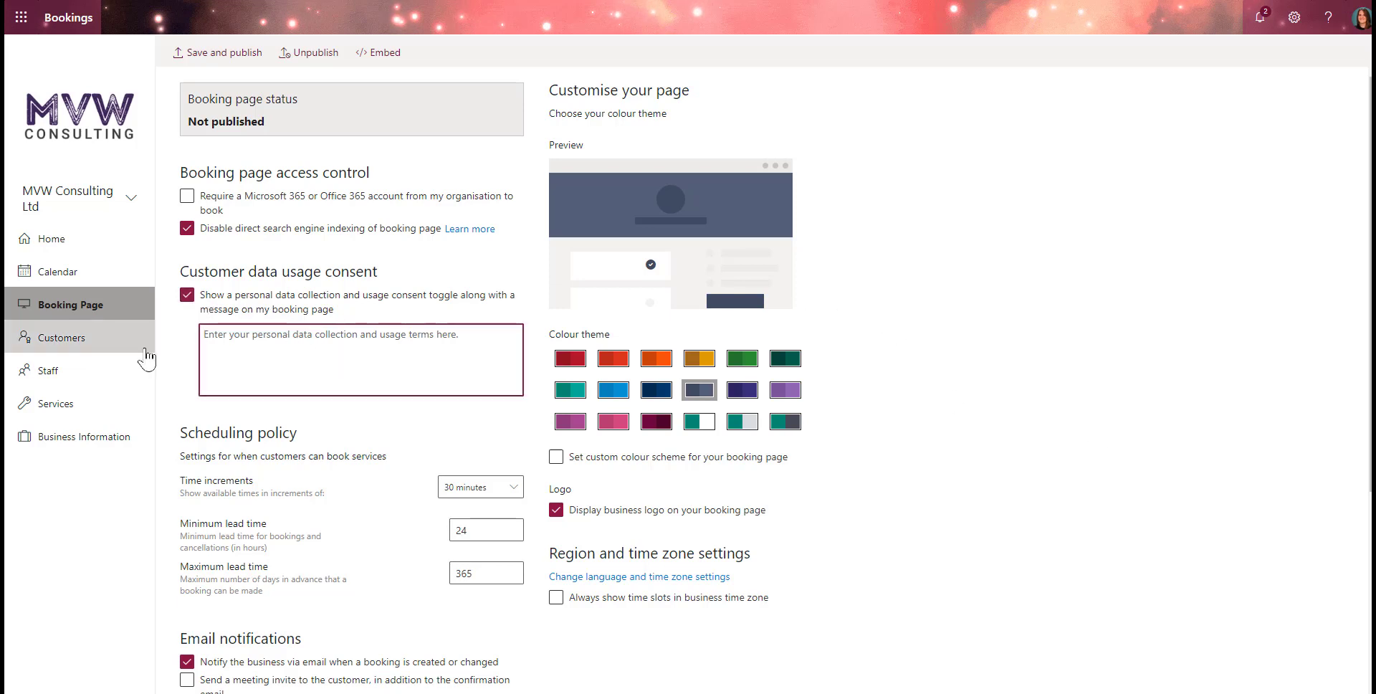
{"action": "type", "text": "By submitting information on this booking page, you understand that your contact details will be sent to MVW Consulting Ltd. Your information will only be used to schedule a meeting, and will not be shared or sold to any other 3rd party."}
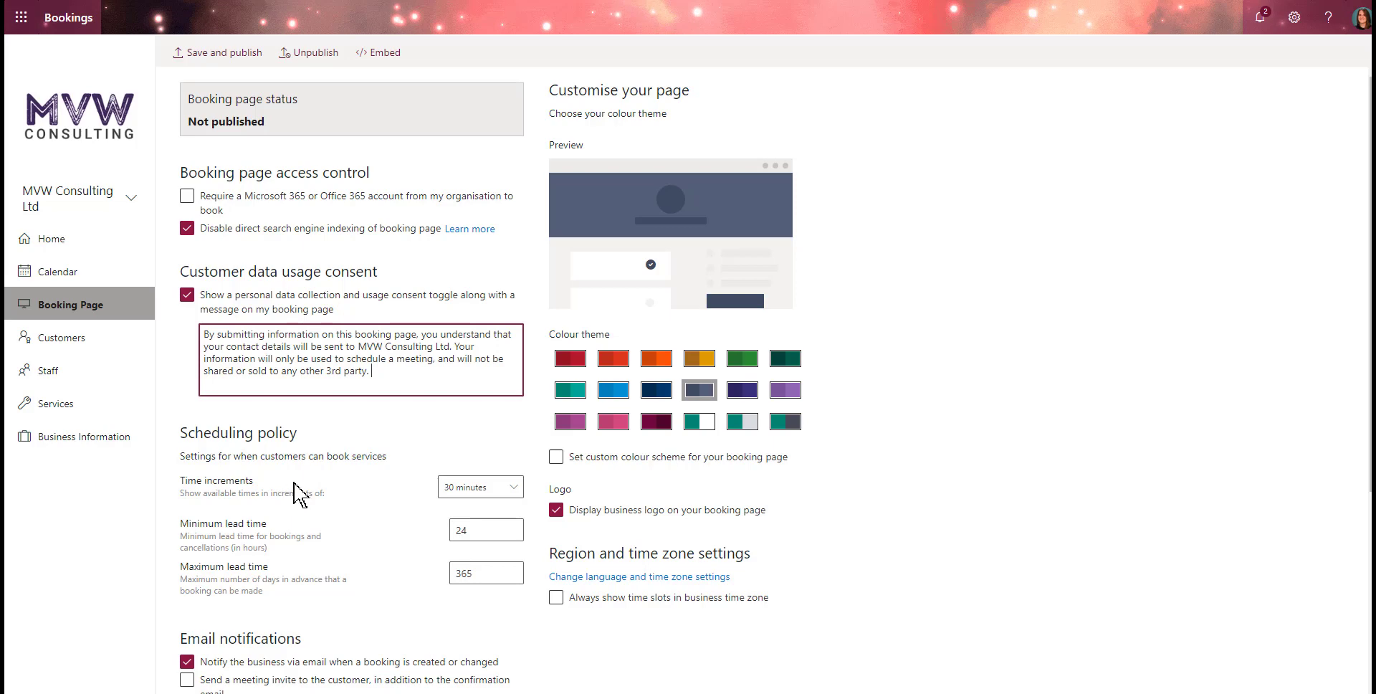
- Examine the time increments offered in the scheduling policy without choosing a different one
{"action": "scroll", "coordinate": [324, 479], "scroll_direction": "down", "scroll_amount": 3}
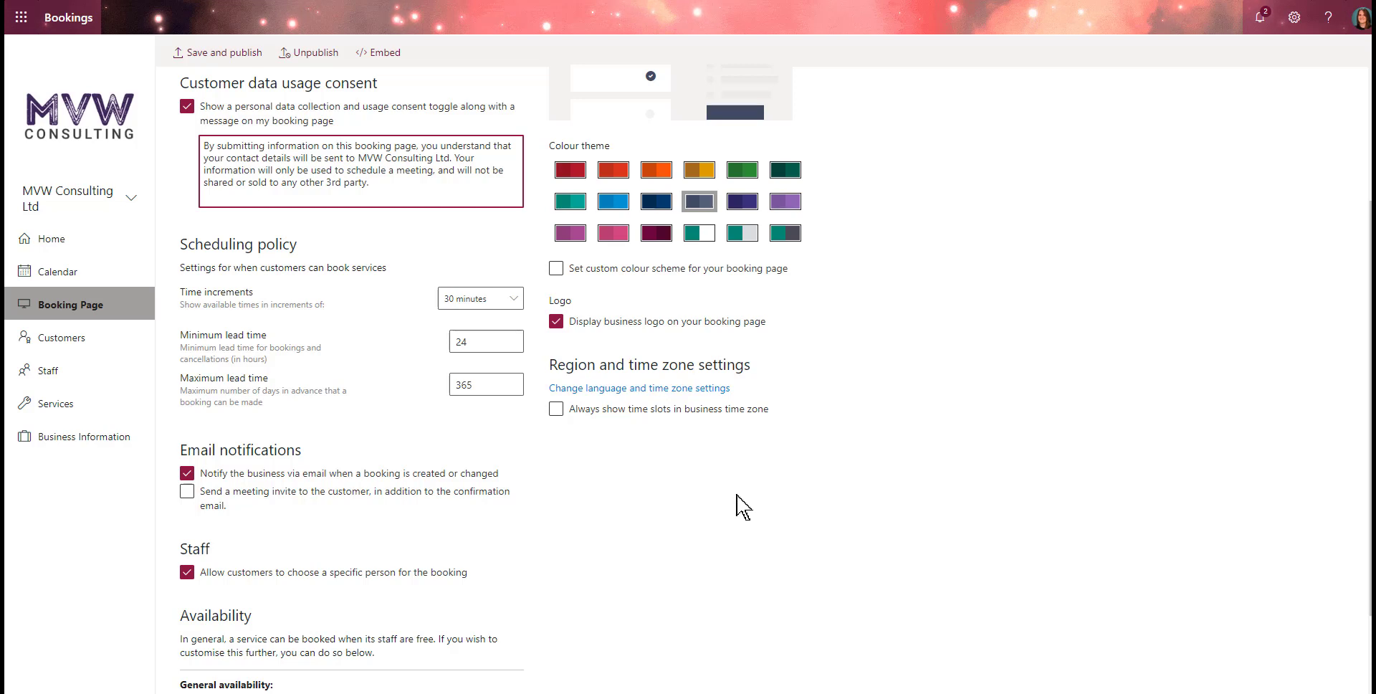
{"action": "left_click", "coordinate": [514, 298]}
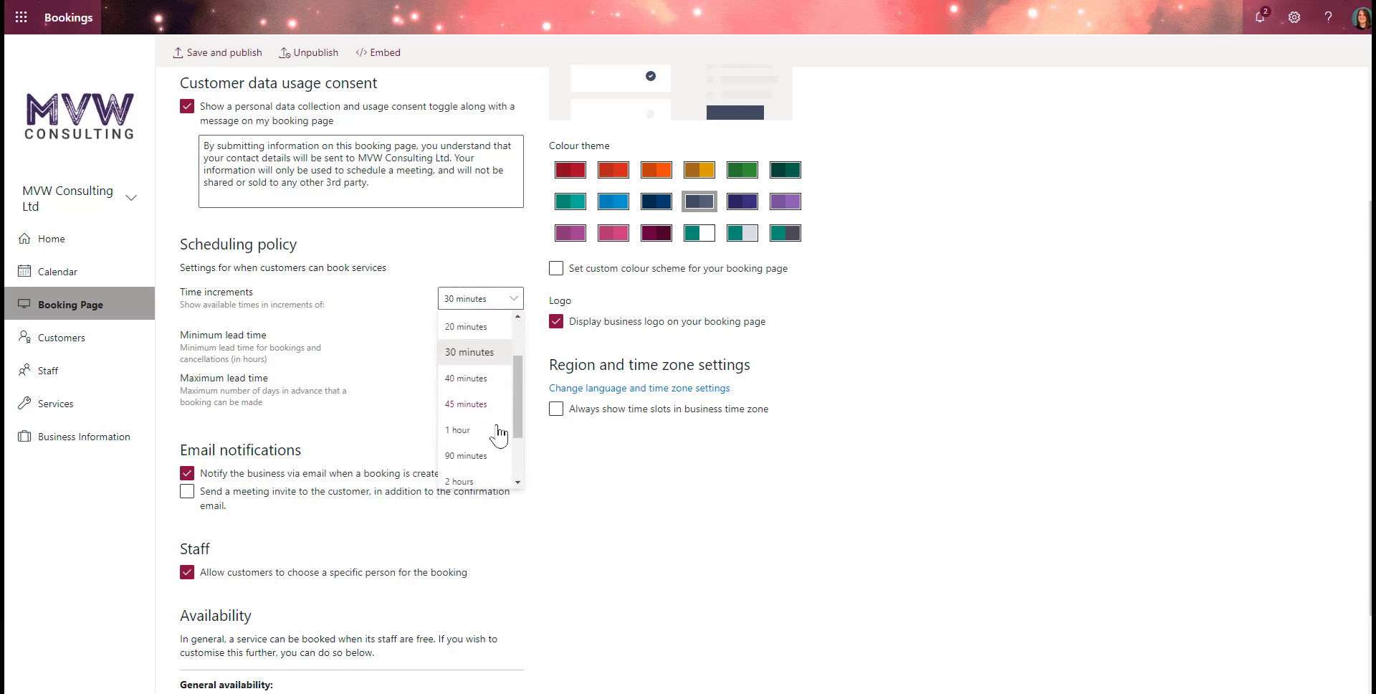
{"action": "scroll", "coordinate": [503, 410], "scroll_direction": "down", "scroll_amount": 1}
{"action": "scroll", "coordinate": [504, 410], "scroll_direction": "up", "scroll_amount": 1}
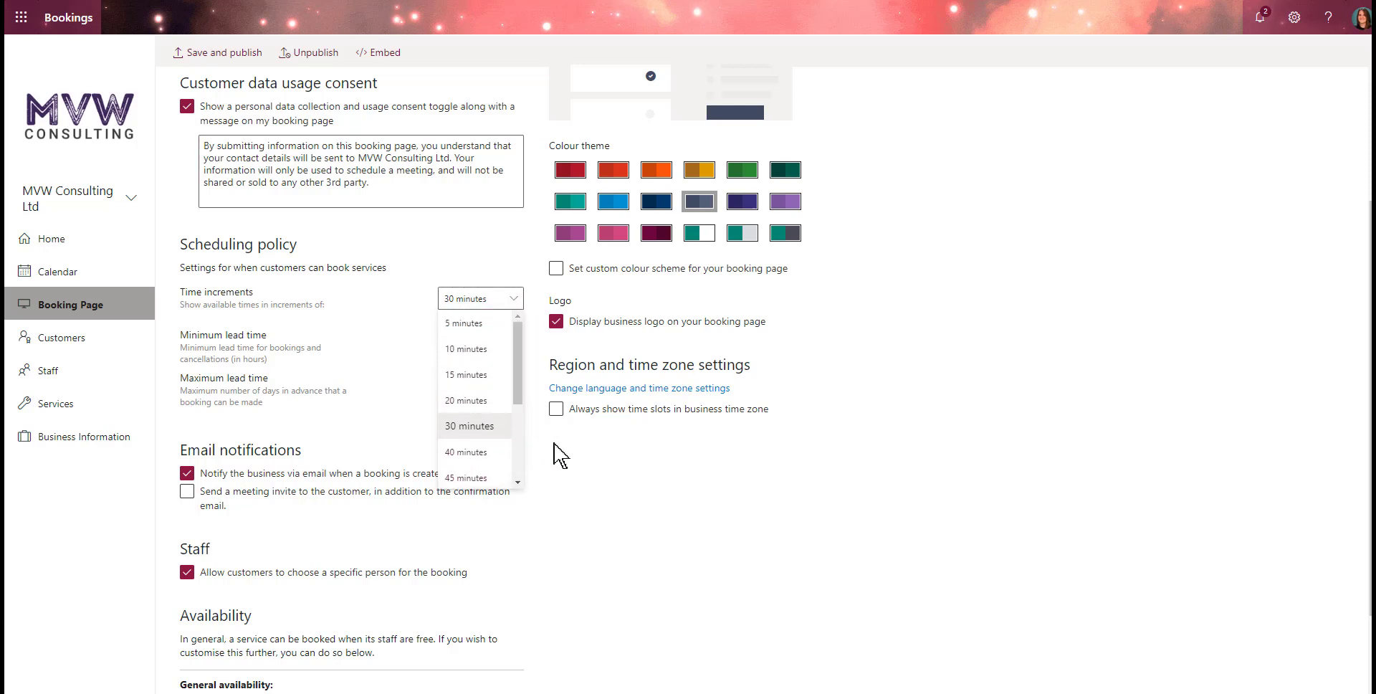
{"action": "left_click", "coordinate": [586, 462]}
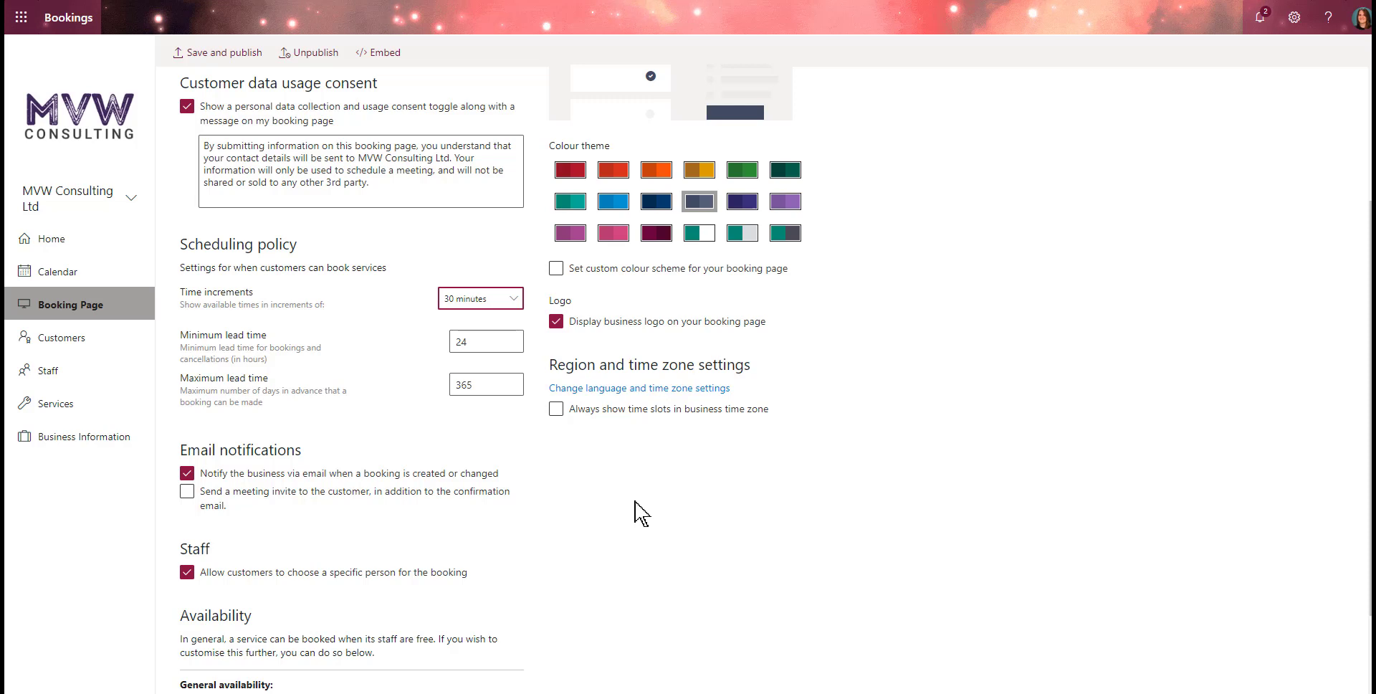
- Set the scheduling policy's minimum lead time to 48 hours
{"action": "left_click", "coordinate": [512, 338]}
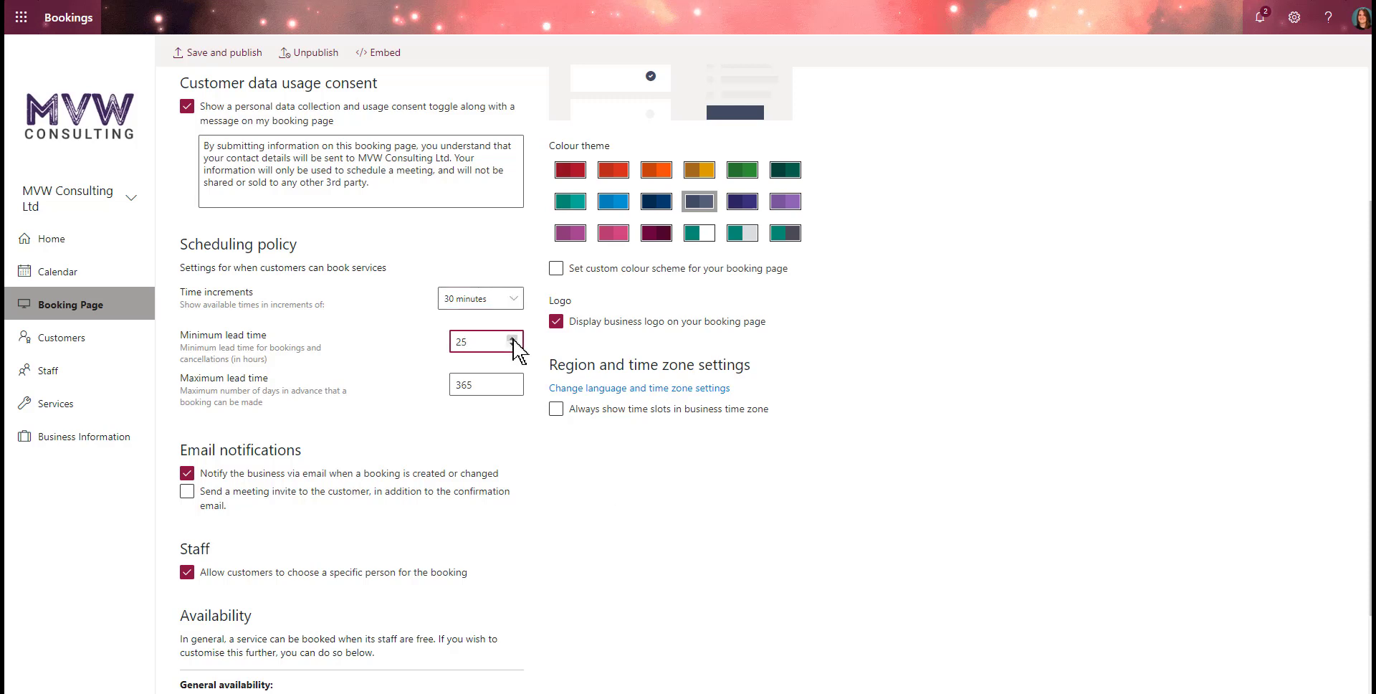
{"action": "key", "text": "ctrl+a"}
{"action": "type", "text": "418"}
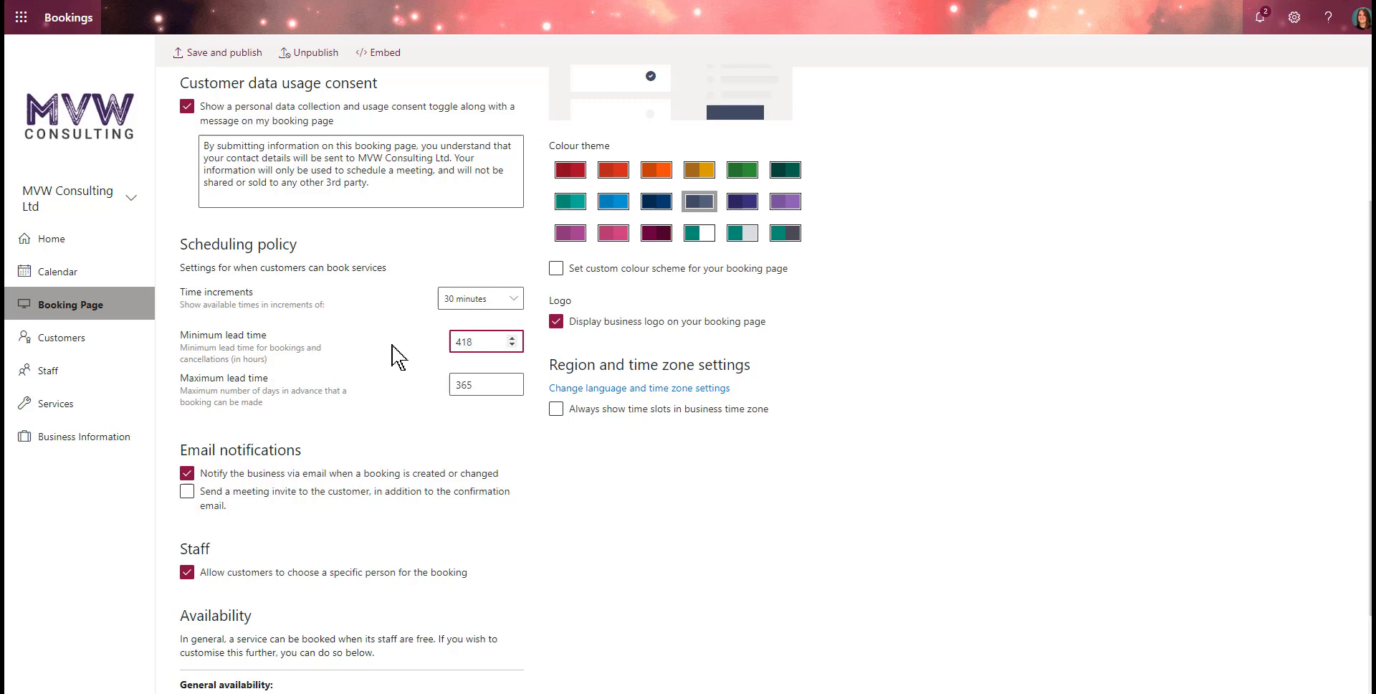
{"action": "key", "text": "BackSpace"}
{"action": "key", "text": "BackSpace"}
{"action": "type", "text": "8"}
{"action": "left_click", "coordinate": [803, 505]}
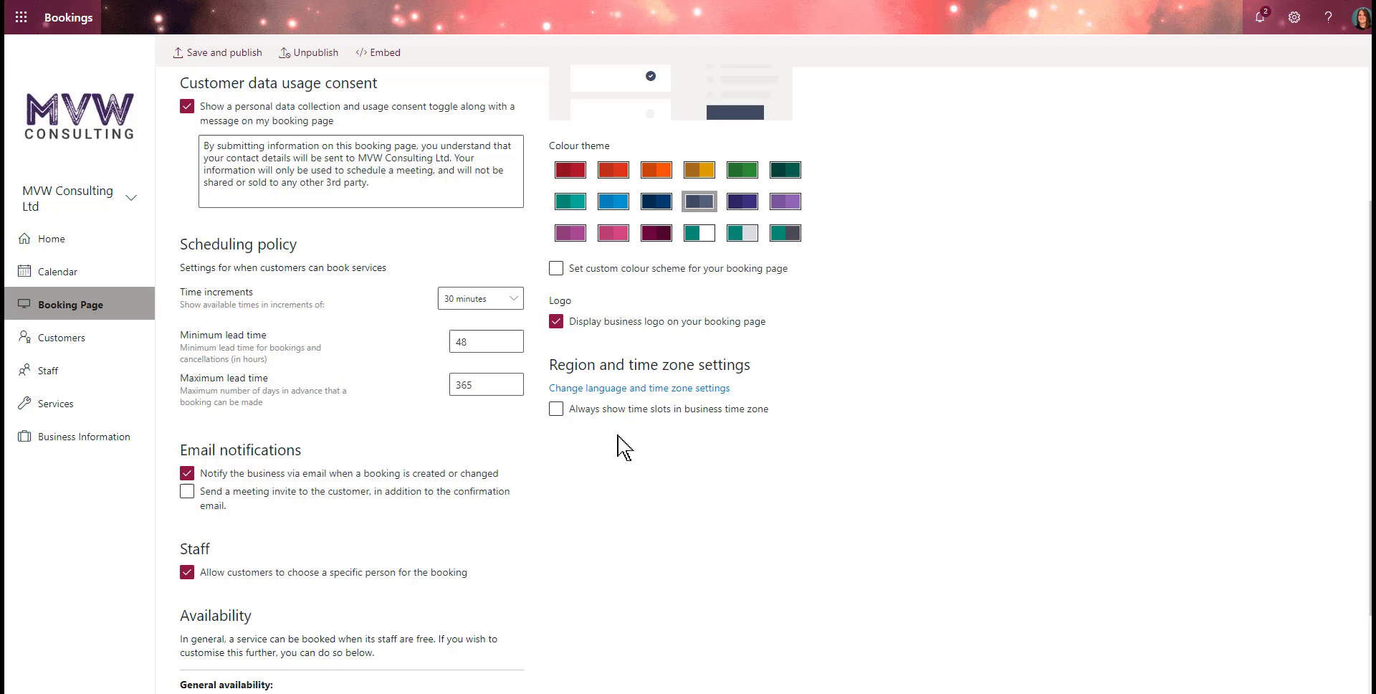
- Set the maximum lead time to 30 days and enable sending customers a meeting invite in addition to the confirmation email
{"action": "left_click_drag", "start_coordinate": [479, 384], "coordinate": [446, 388]}
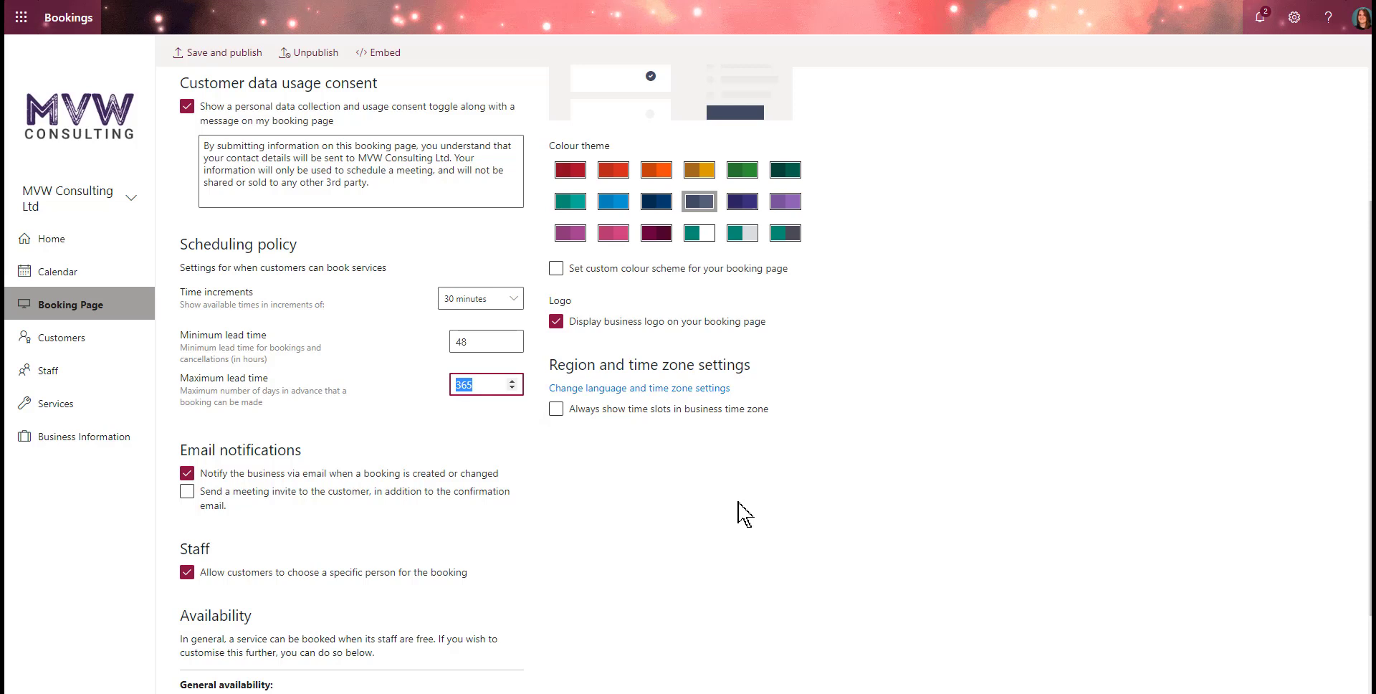
{"action": "type", "text": "30"}
{"action": "scroll", "coordinate": [746, 510], "scroll_direction": "down", "scroll_amount": 2}
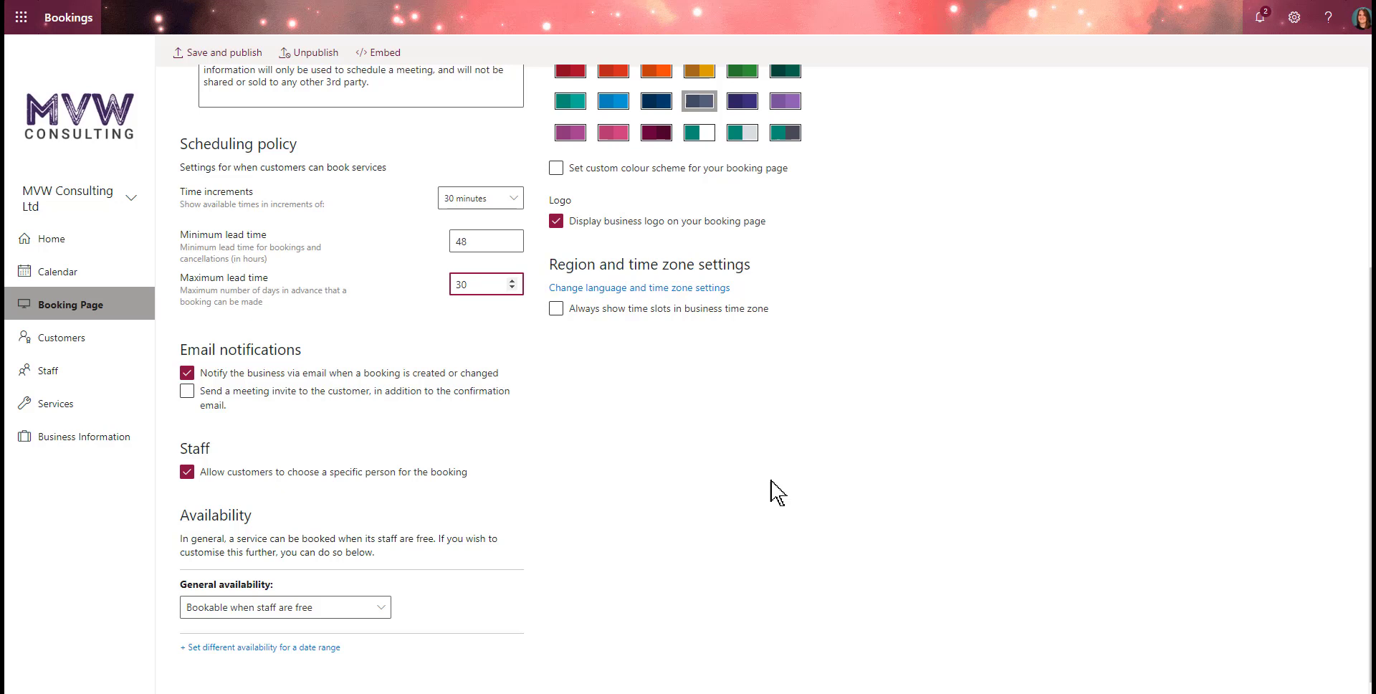
{"action": "key", "text": "Tab"}
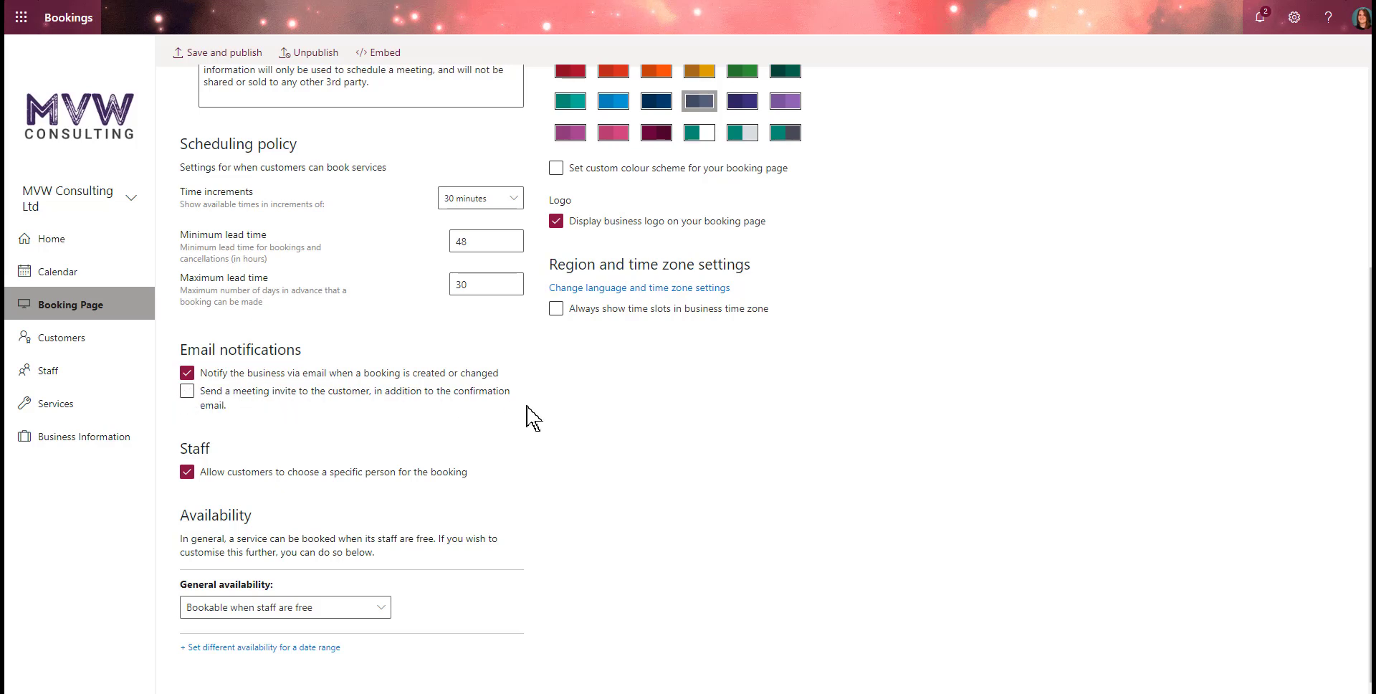
{"action": "left_click", "coordinate": [186, 392]}
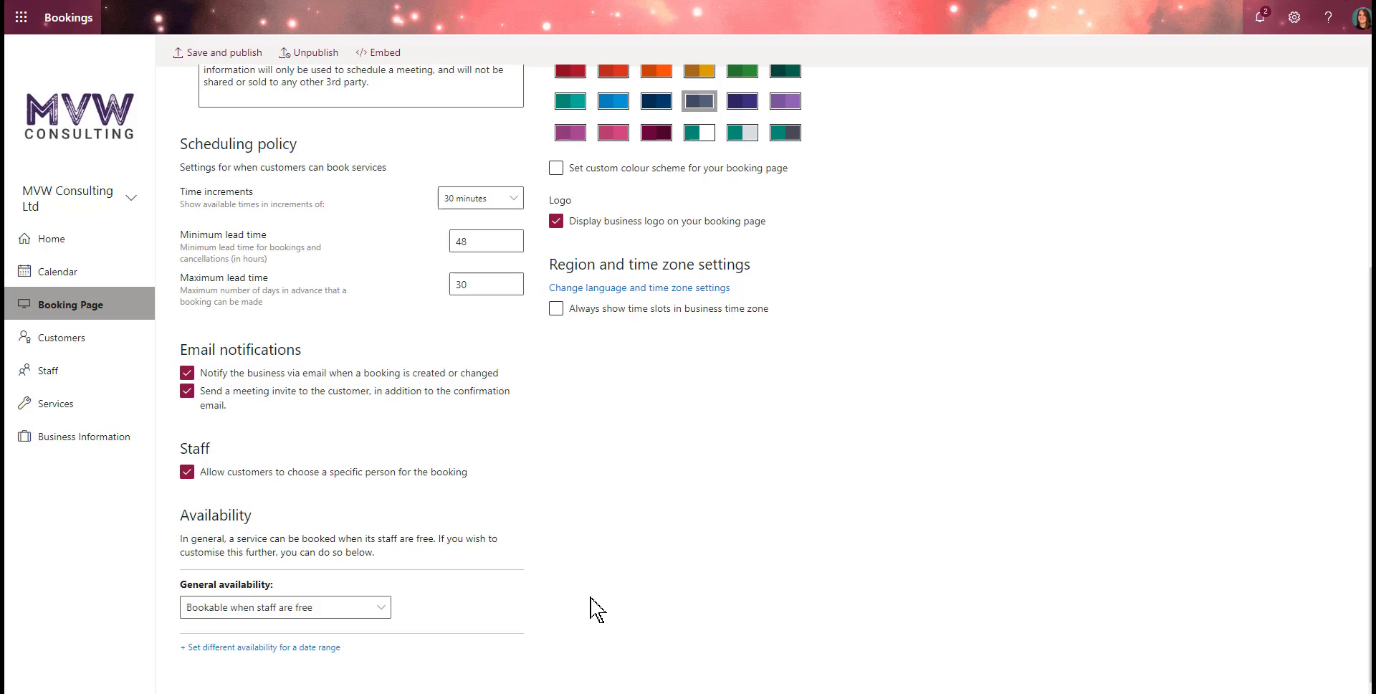
- Try custom recurring weekly hours as the general availability, and return it to bookable when staff are free
{"action": "left_click", "coordinate": [385, 608]}
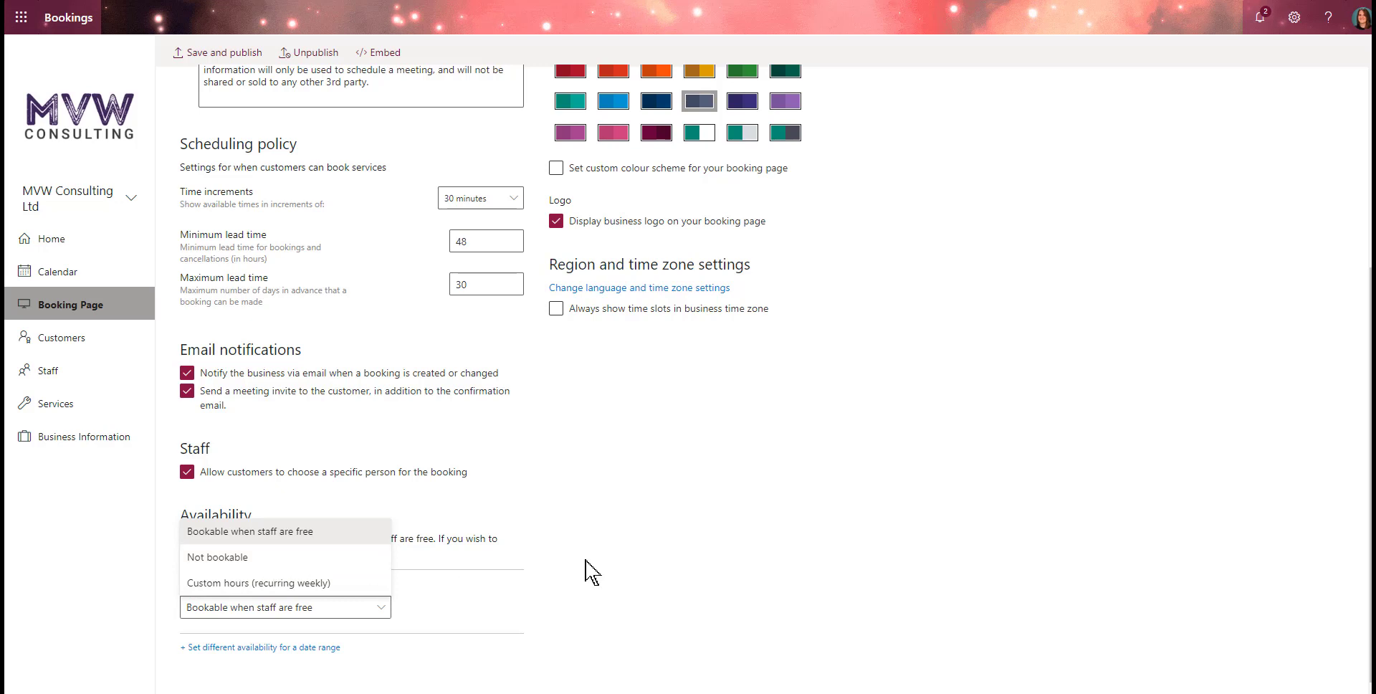
{"action": "left_click", "coordinate": [585, 560]}
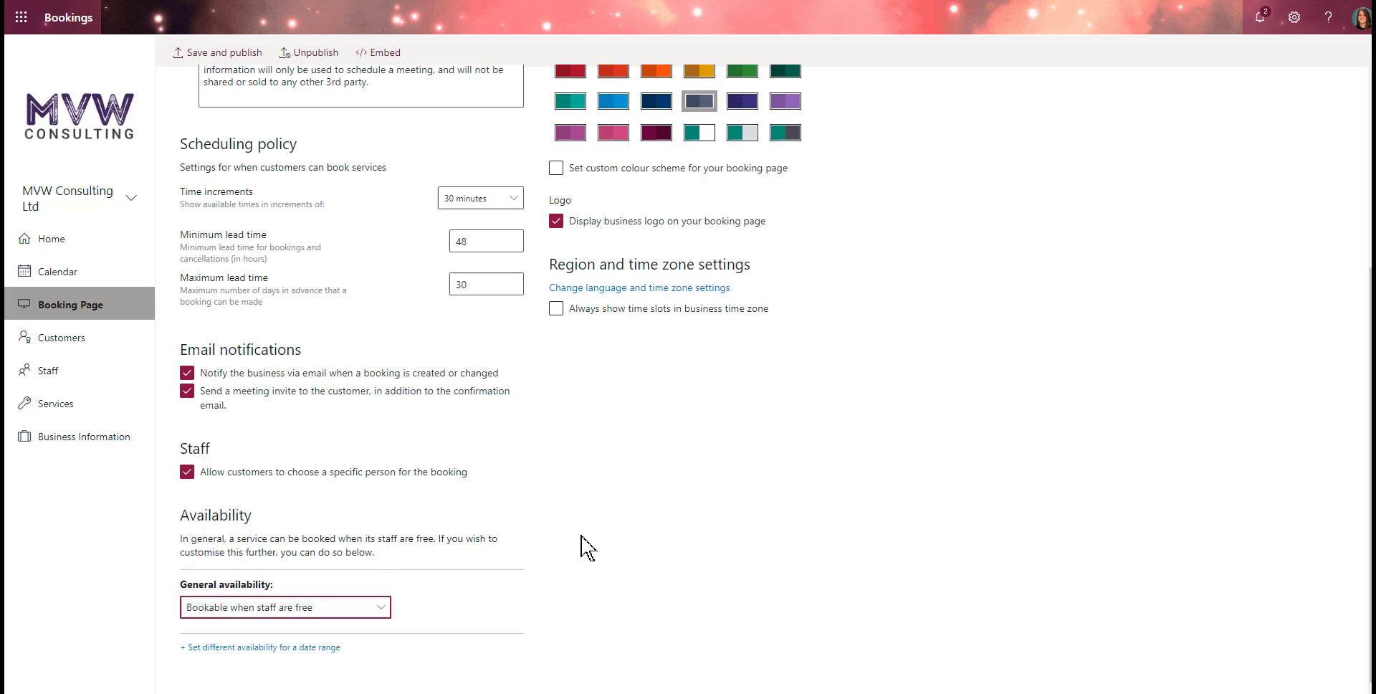
{"action": "left_click", "coordinate": [380, 609]}
{"action": "left_click", "coordinate": [277, 582]}
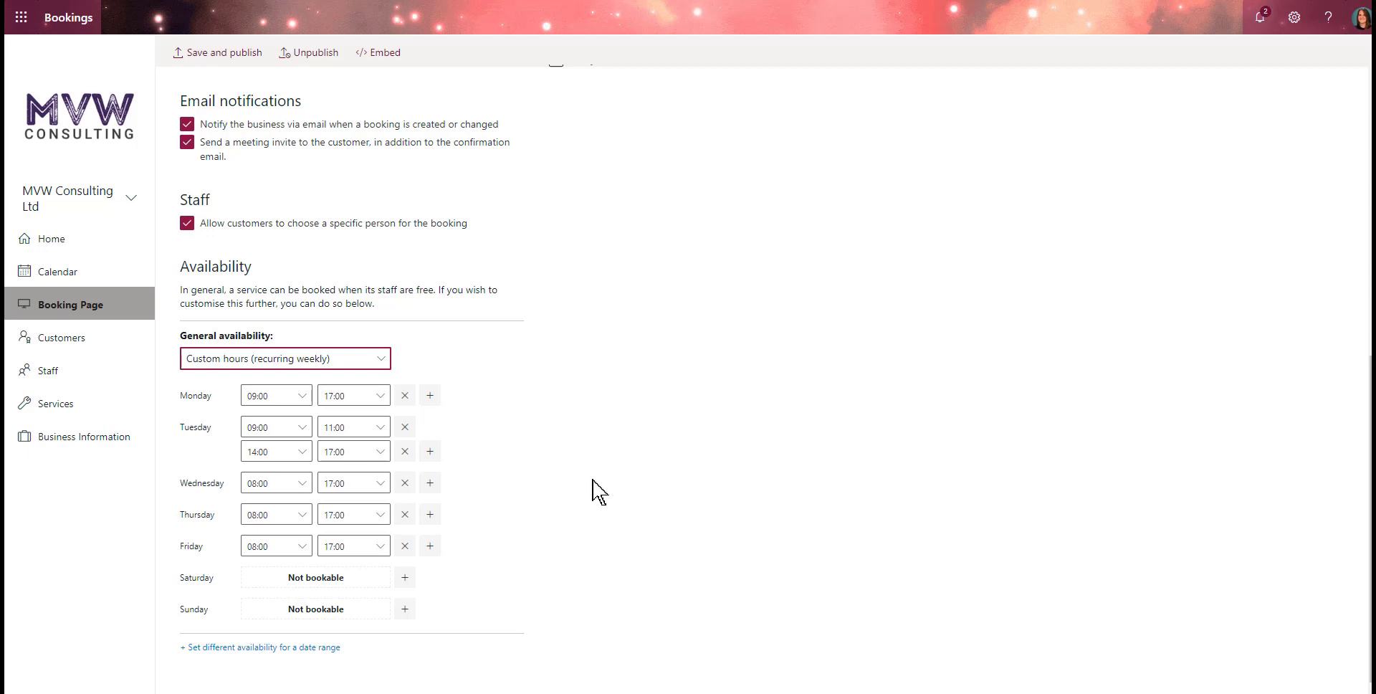
{"action": "left_click", "coordinate": [370, 362]}
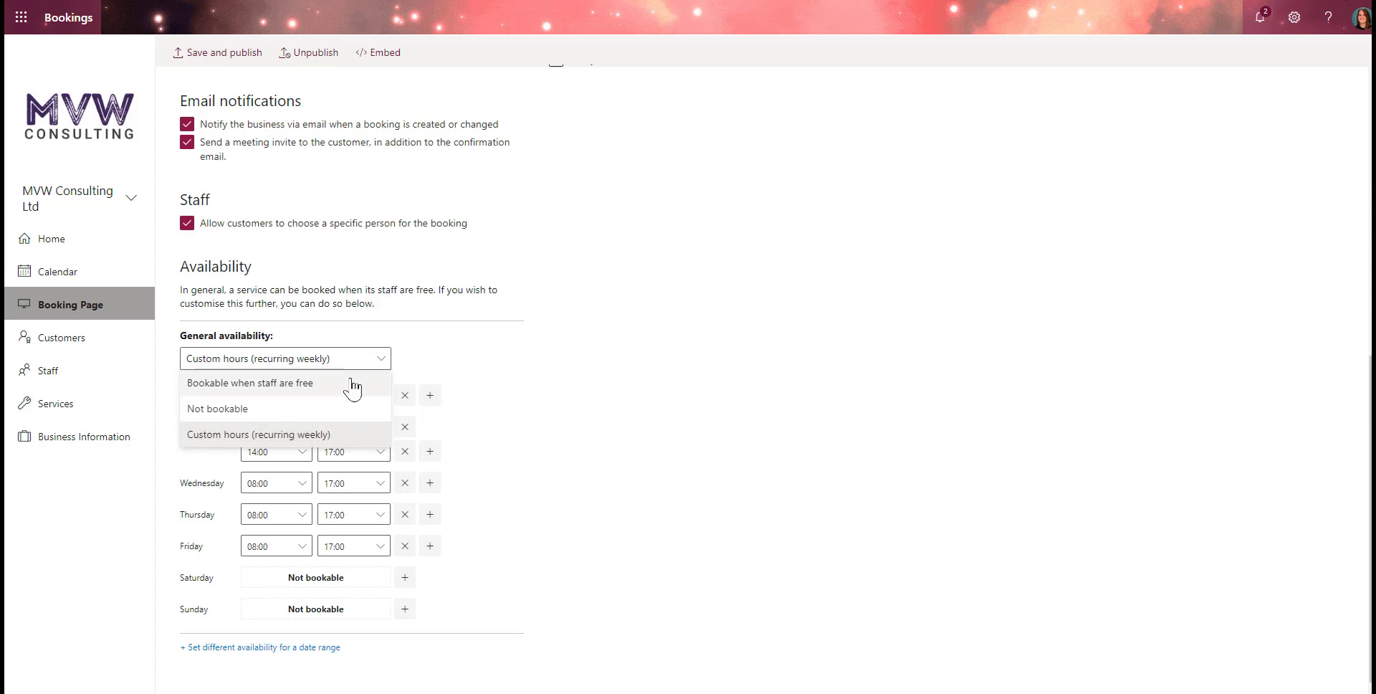
{"action": "left_click", "coordinate": [350, 385]}
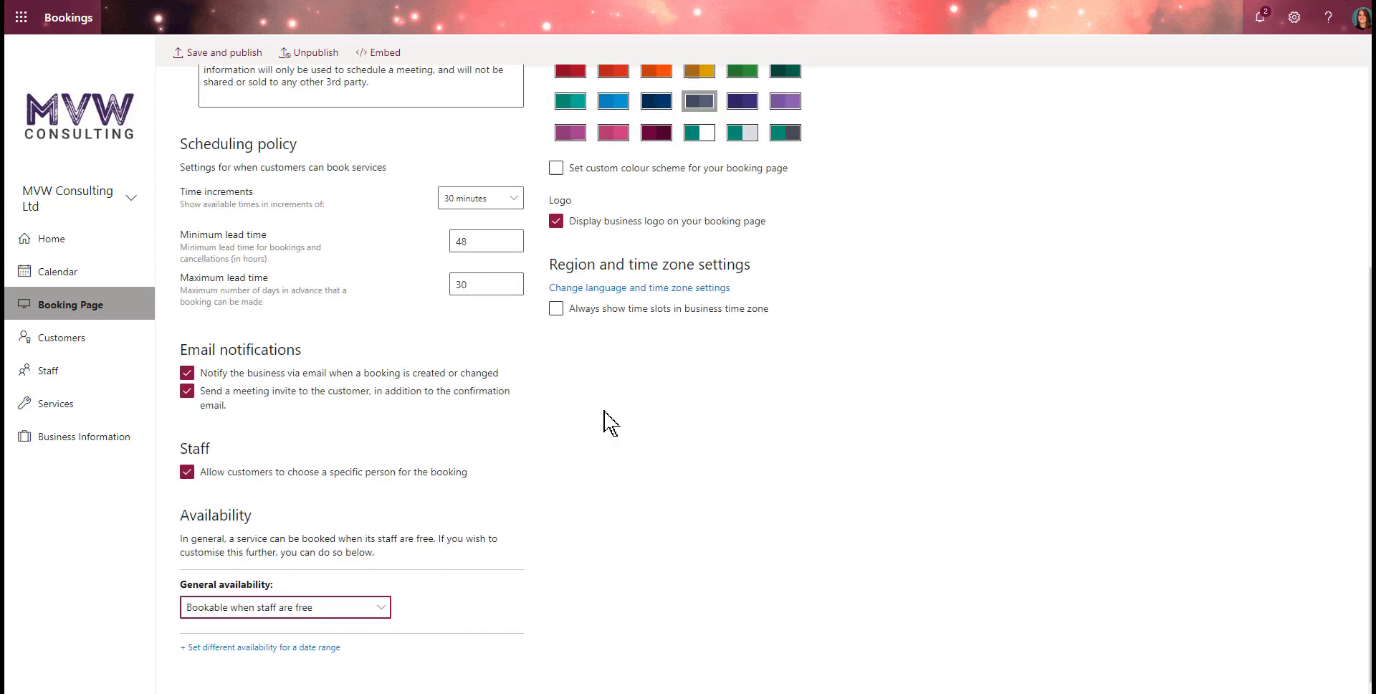
- Add a different availability for 03/08/2020 to 05/08/2020 that uses custom recurring weekly hours
{"action": "left_click", "coordinate": [273, 649]}
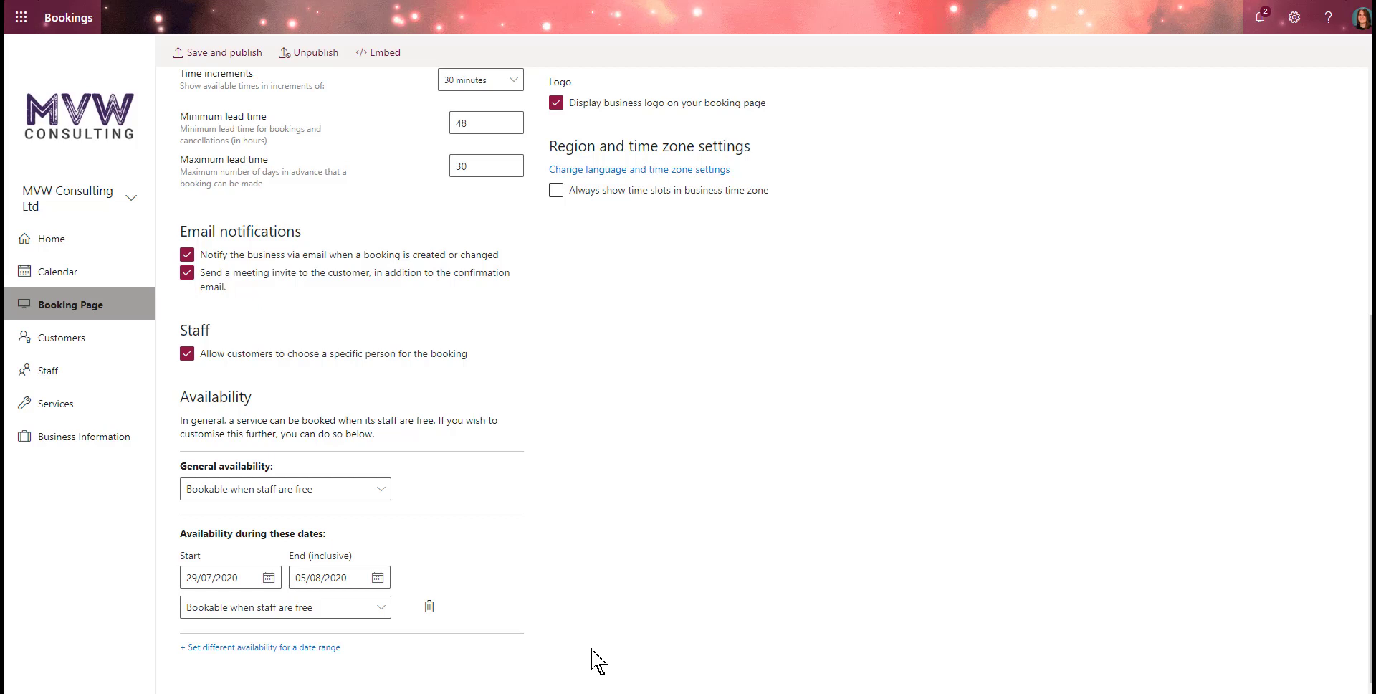
{"action": "left_click", "coordinate": [269, 577]}
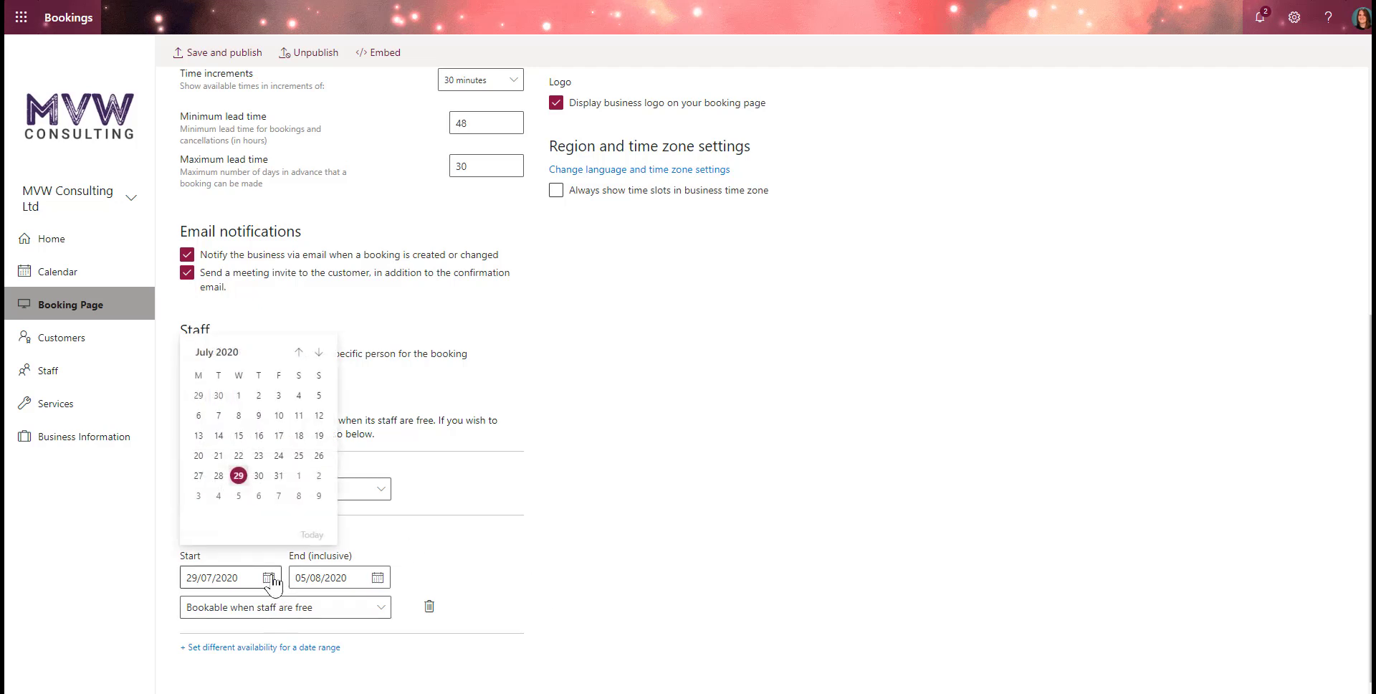
{"action": "left_click", "coordinate": [198, 495]}
{"action": "left_click", "coordinate": [378, 578]}
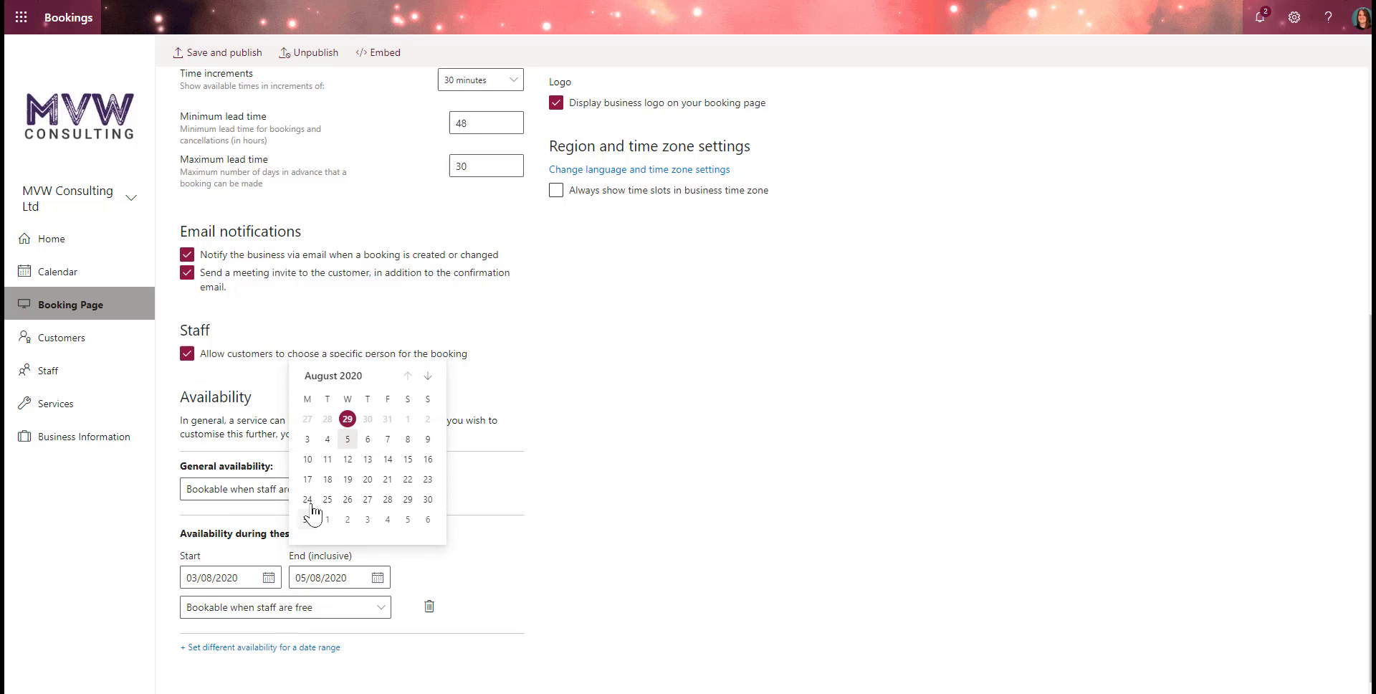
{"action": "left_click", "coordinate": [348, 438]}
{"action": "left_click", "coordinate": [380, 609]}
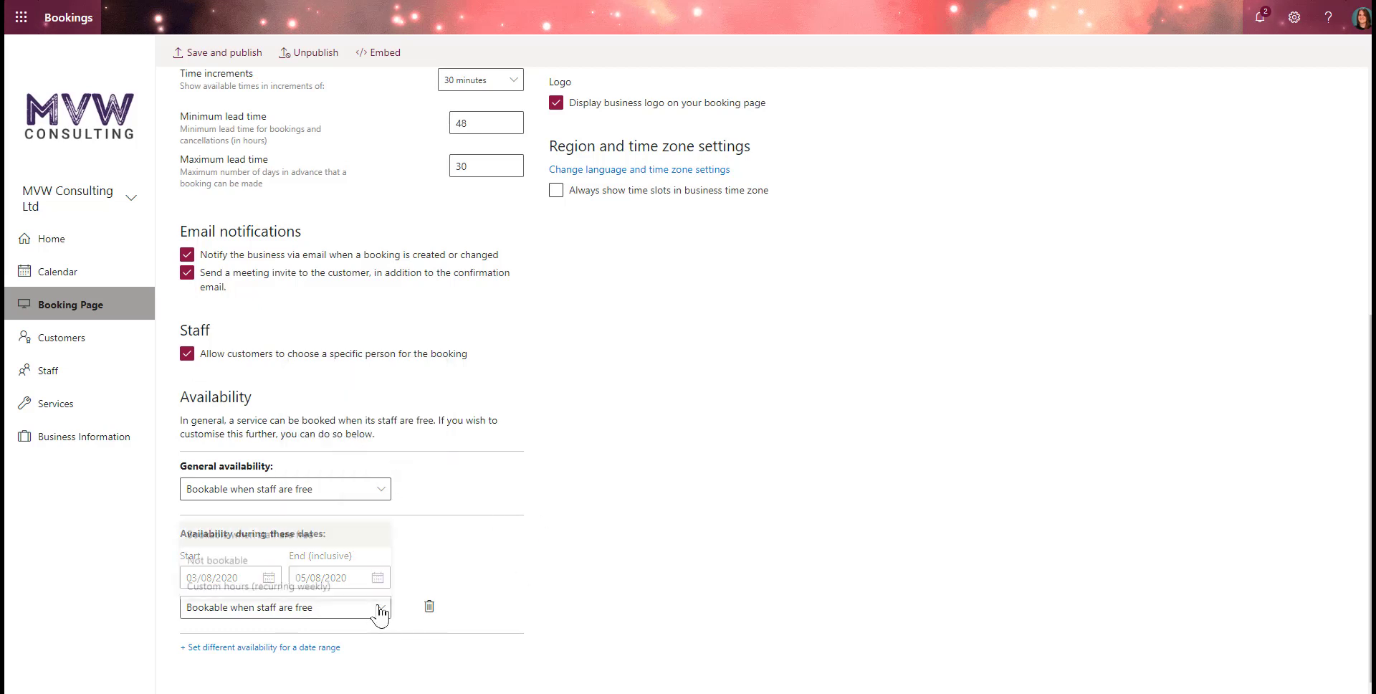
{"action": "left_click", "coordinate": [283, 583]}
- Set Monday's end time to 12:00 in the date range's custom hours
{"action": "scroll", "coordinate": [516, 538], "scroll_direction": "down", "scroll_amount": 3}
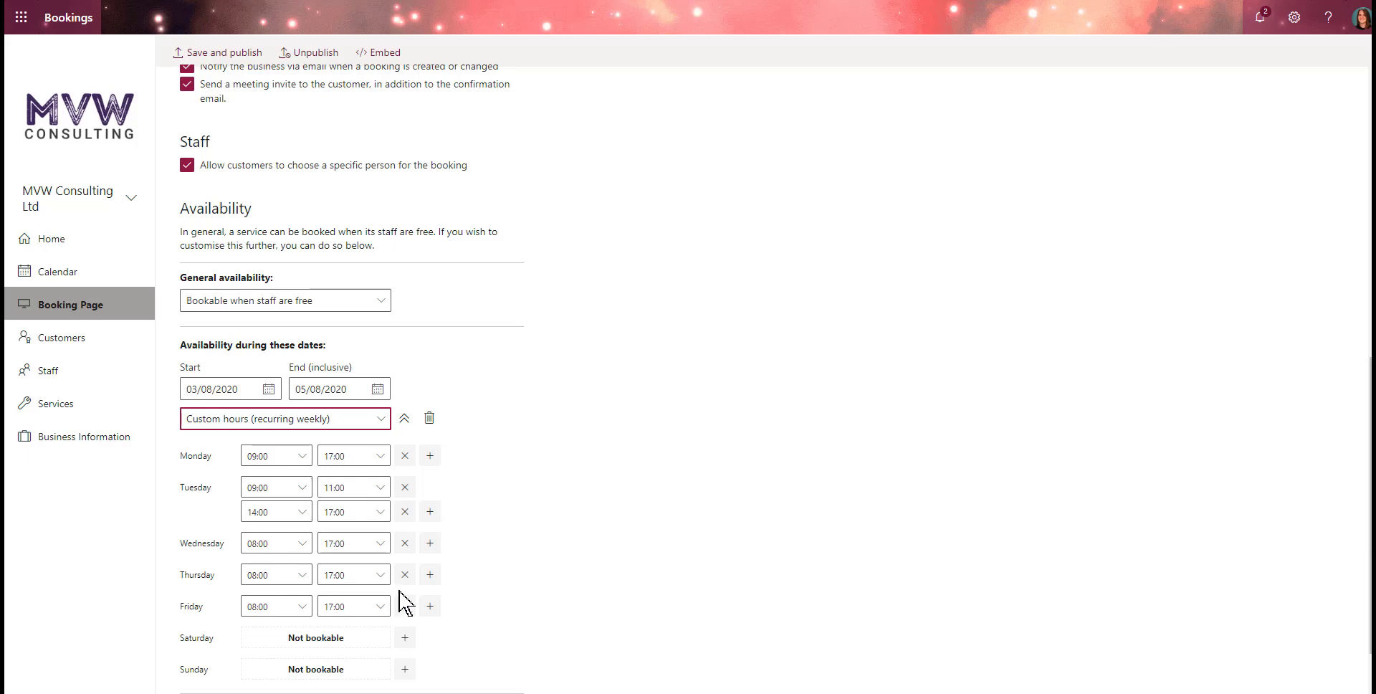
{"action": "left_click", "coordinate": [310, 457]}
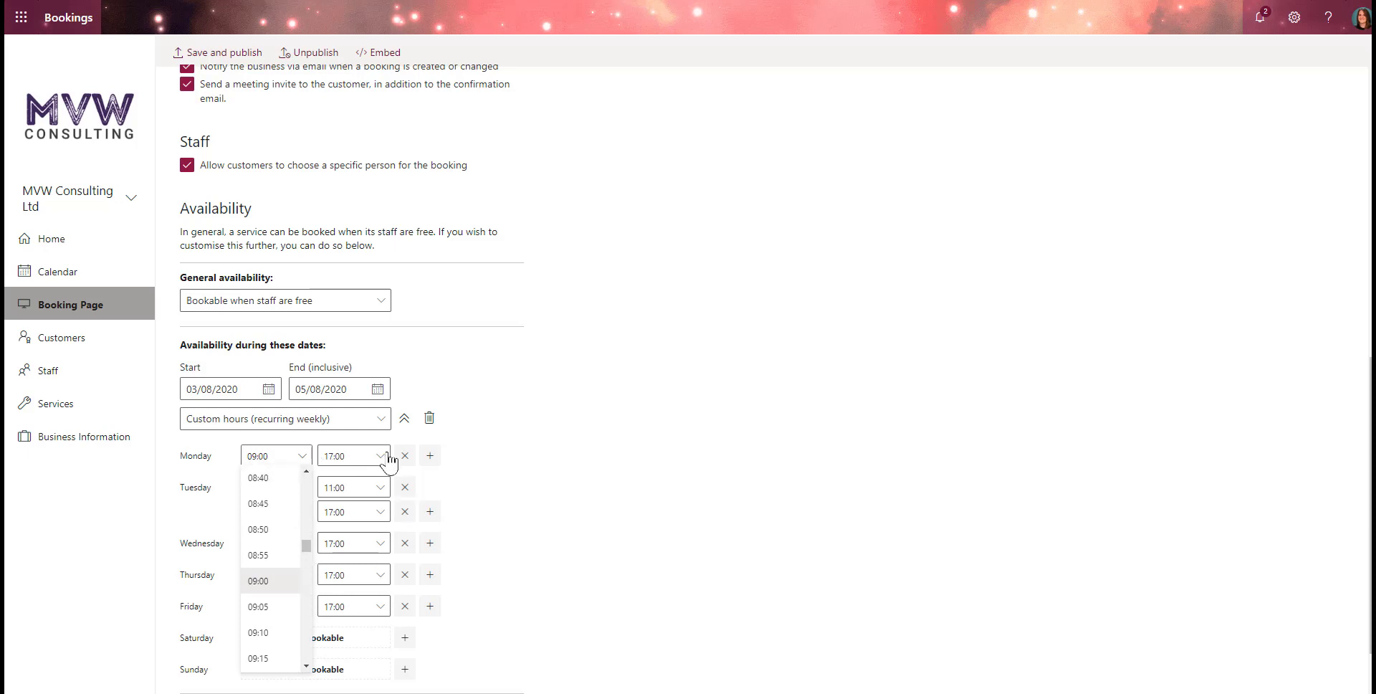
{"action": "left_click", "coordinate": [335, 457]}
{"action": "scroll", "coordinate": [373, 521], "scroll_direction": "up", "scroll_amount": 8}
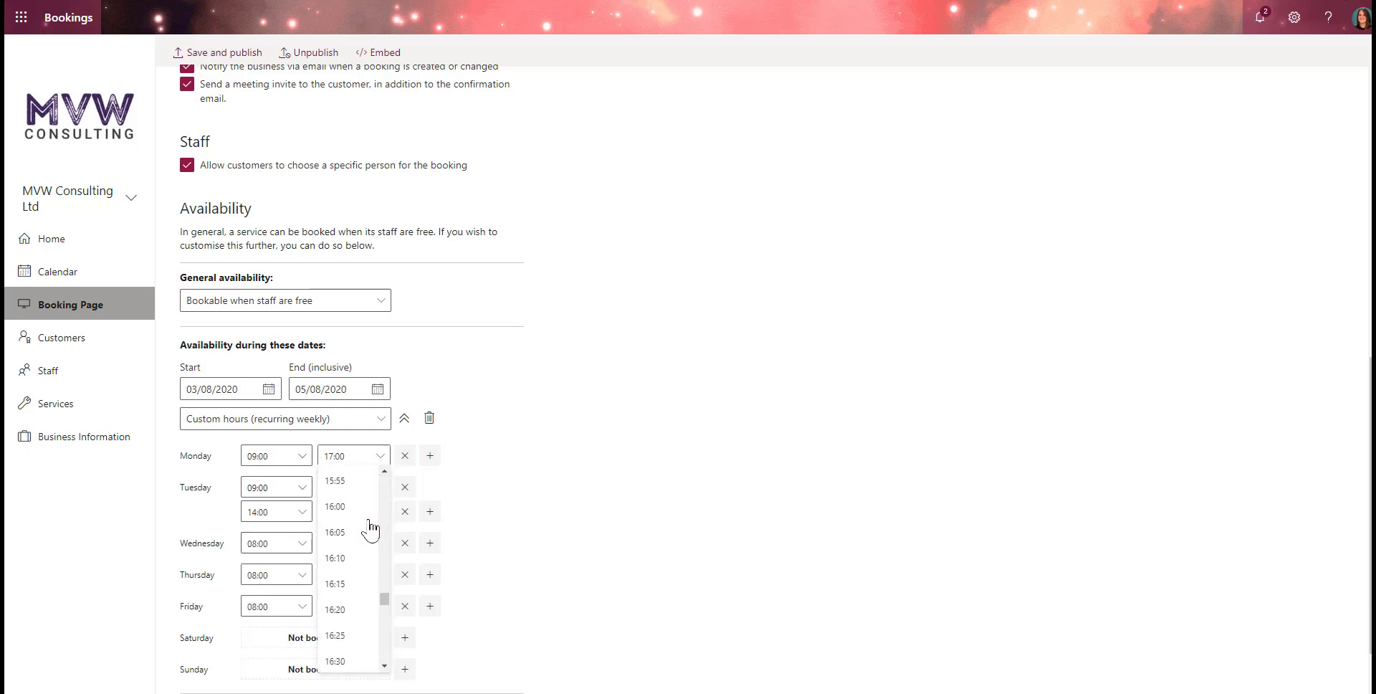
{"action": "scroll", "coordinate": [370, 528], "scroll_direction": "up", "scroll_amount": 8}
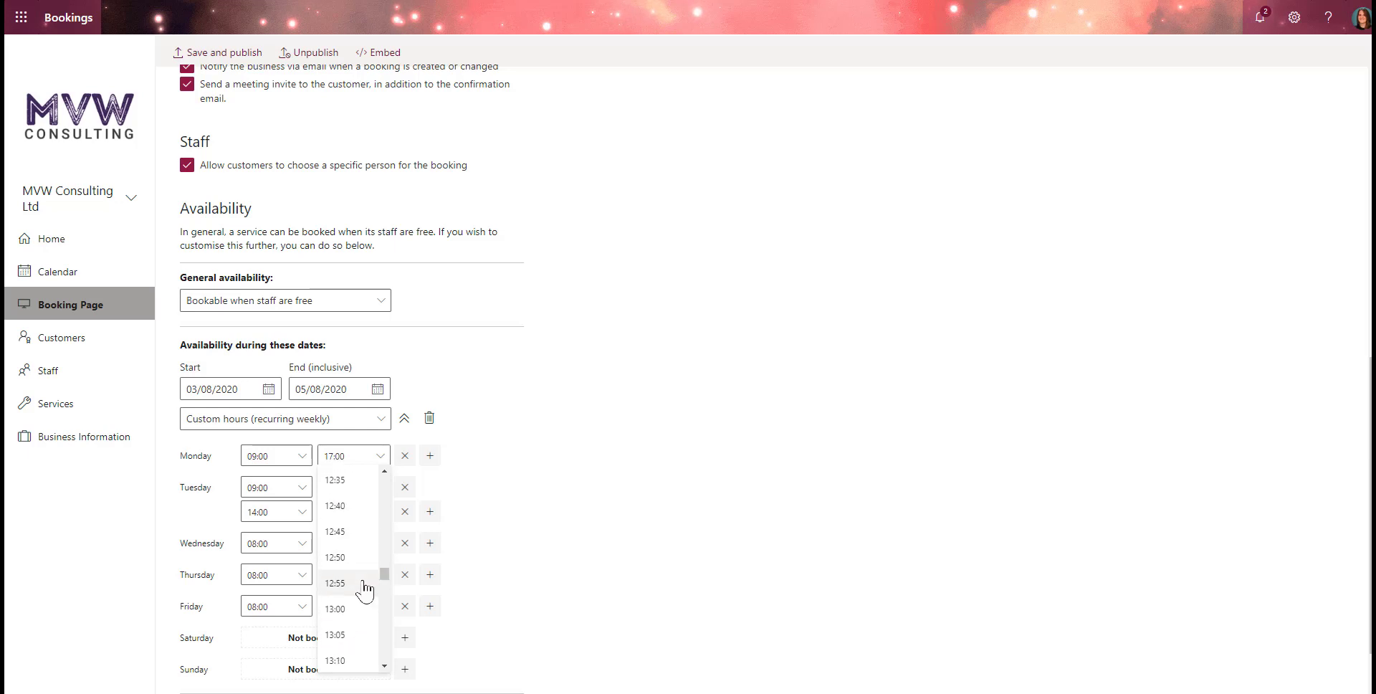
{"action": "scroll", "coordinate": [367, 565], "scroll_direction": "up", "scroll_amount": 2}
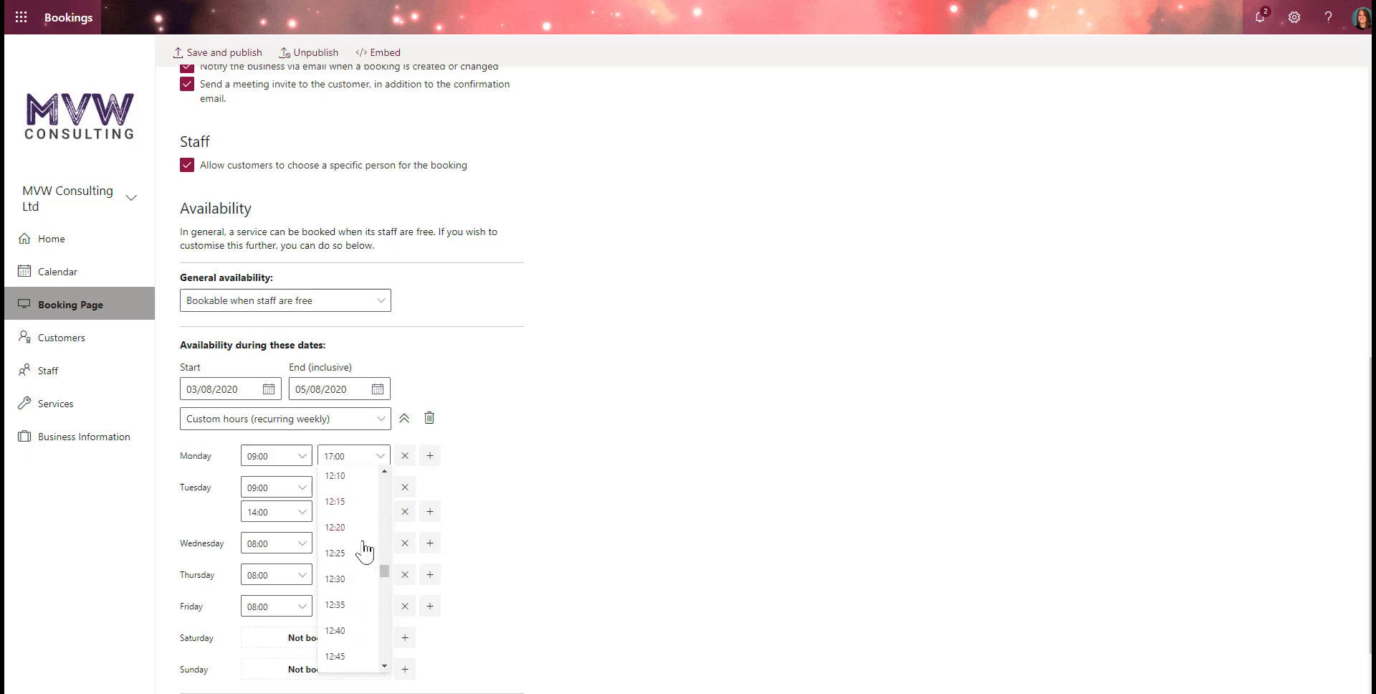
{"action": "scroll", "coordinate": [362, 530], "scroll_direction": "up", "scroll_amount": 2}
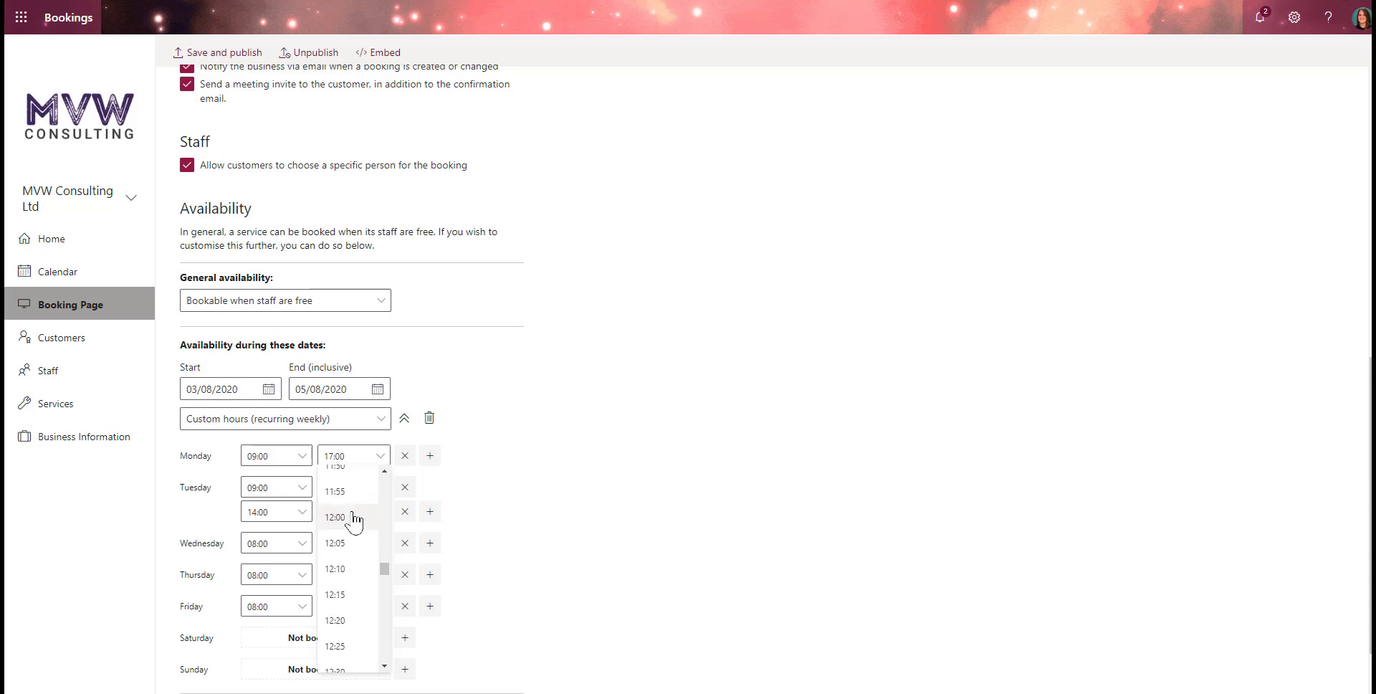
{"action": "left_click", "coordinate": [356, 522]}
- Remove Tuesday's afternoon slot from the date range's custom hours and set the remaining slot's end time to 12:00
{"action": "left_click", "coordinate": [405, 511]}
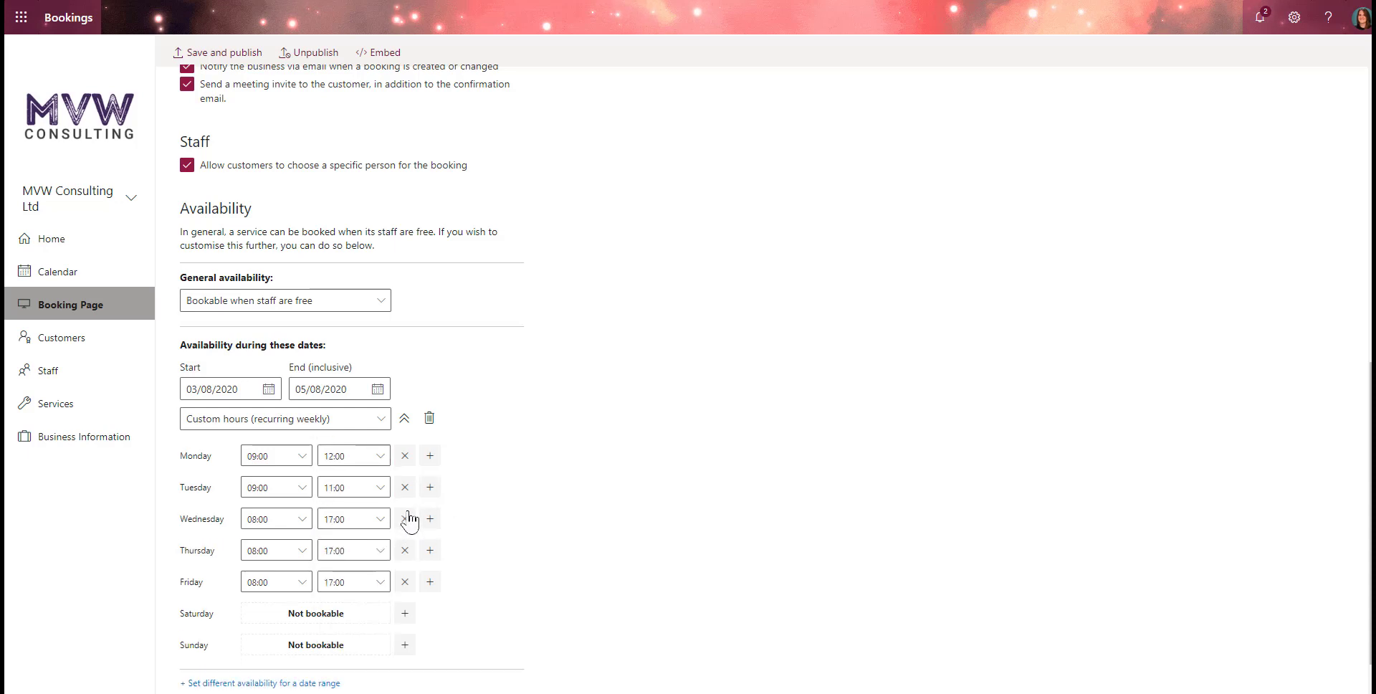
{"action": "left_click", "coordinate": [355, 488]}
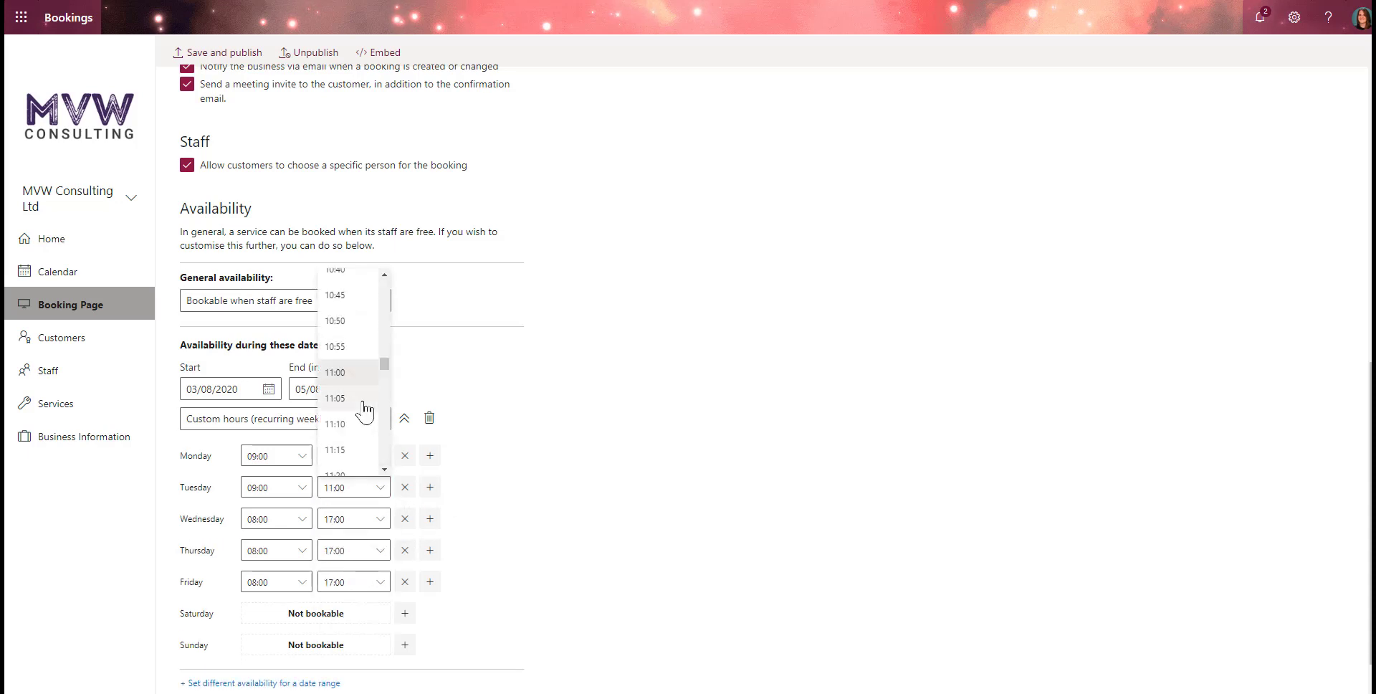
{"action": "scroll", "coordinate": [363, 406], "scroll_direction": "down", "scroll_amount": 2}
{"action": "scroll", "coordinate": [363, 409], "scroll_direction": "down", "scroll_amount": 3}
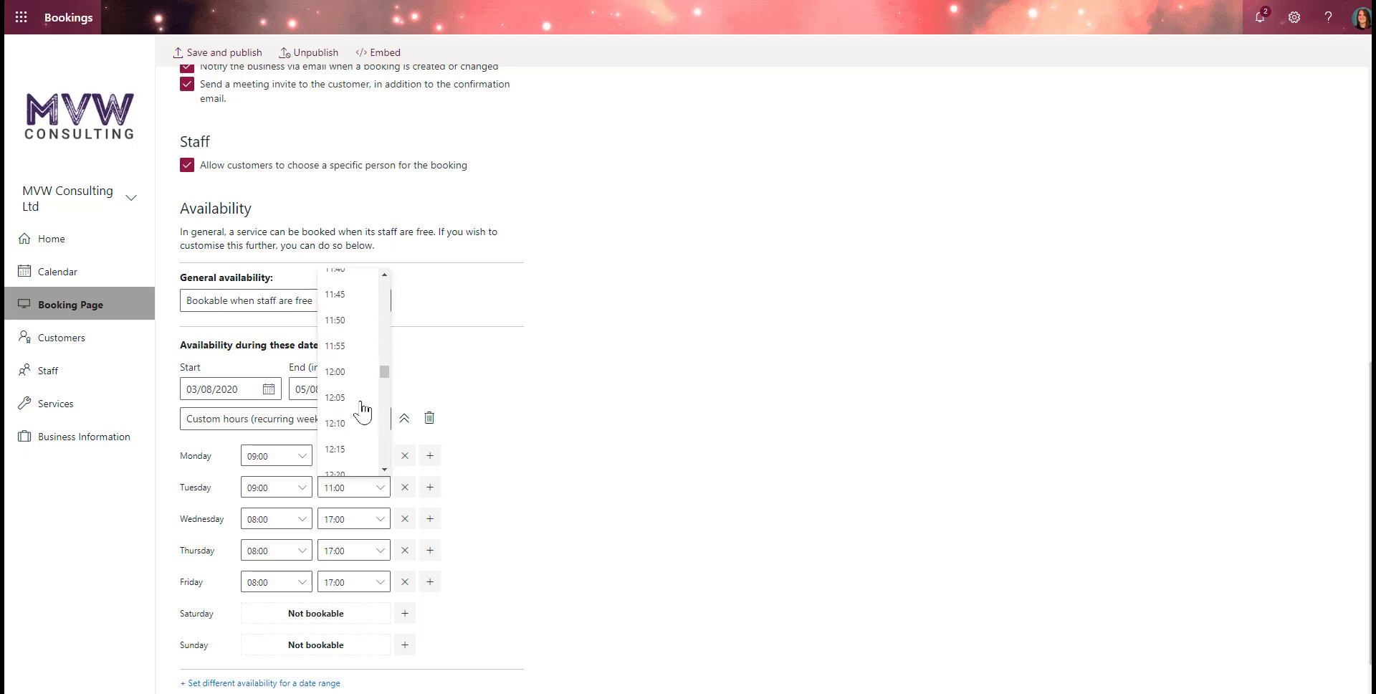
{"action": "left_click", "coordinate": [356, 370]}
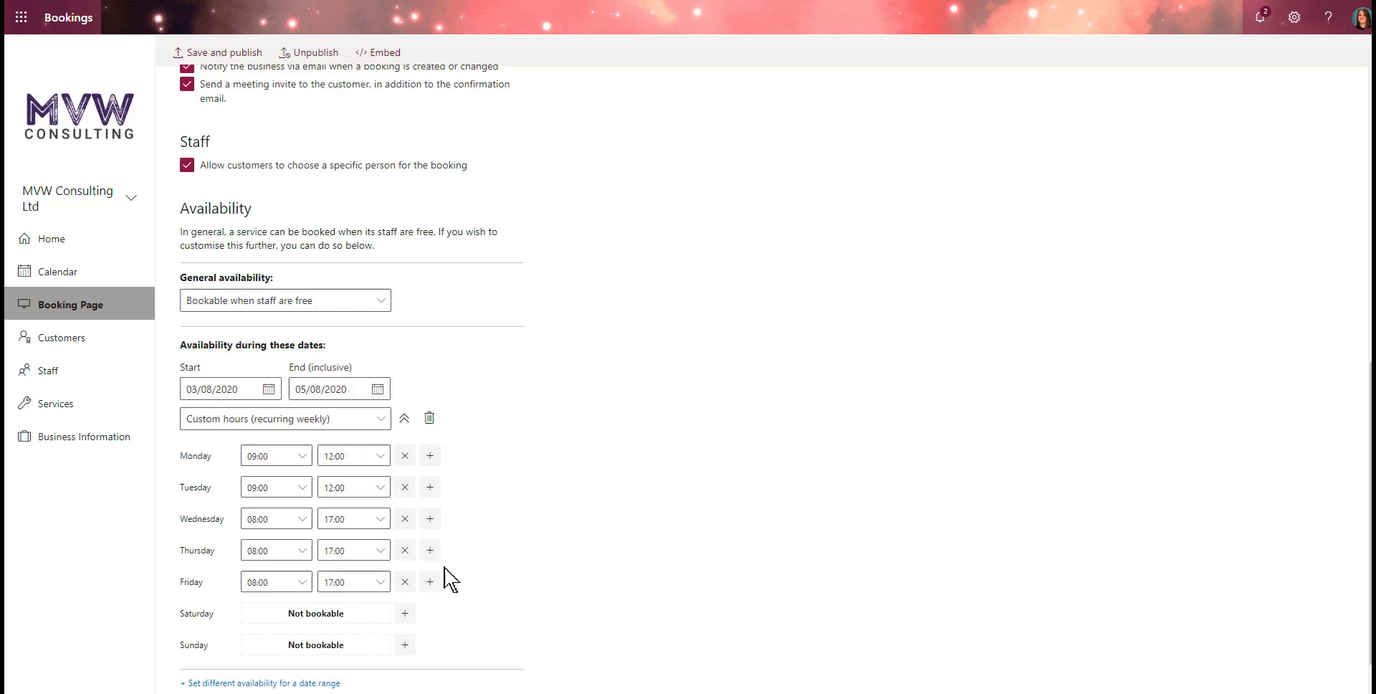
- Make Thursday and Friday not bookable and set Wednesday's hours to 09:00–12:00 in the date range's custom hours
{"action": "left_click", "coordinate": [405, 549]}
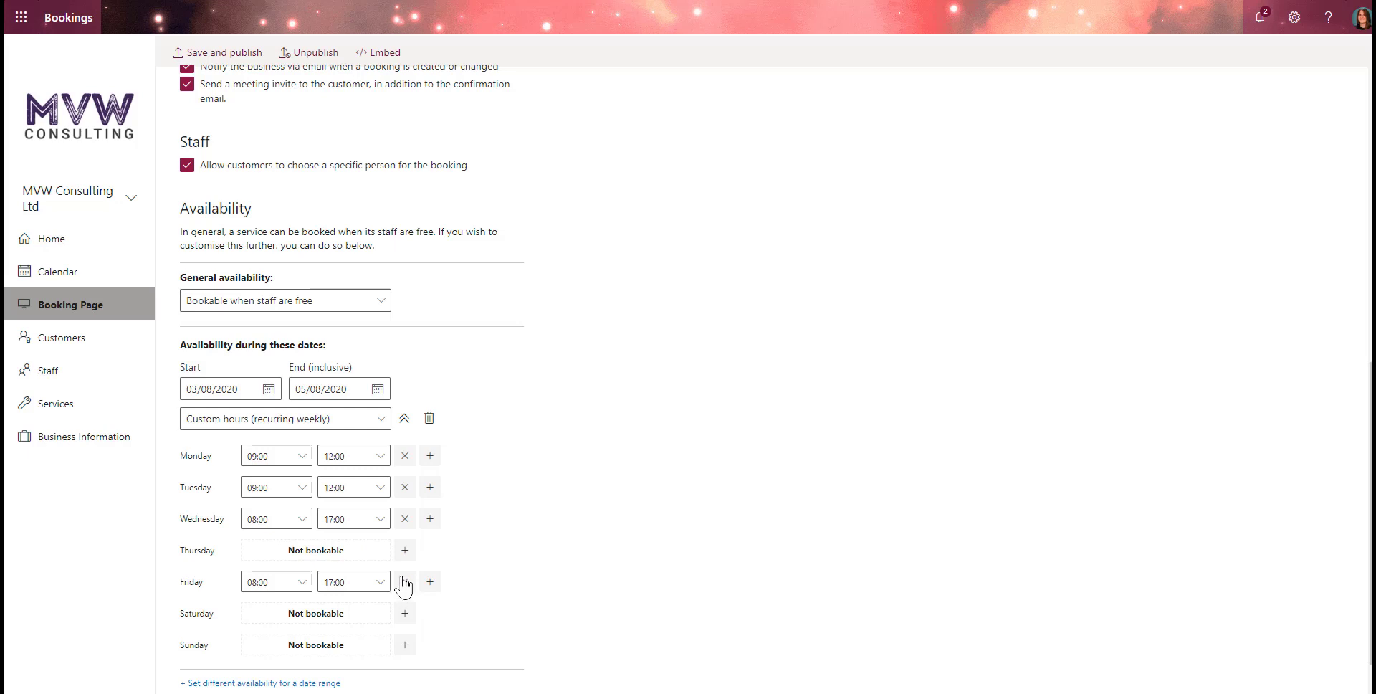
{"action": "left_click", "coordinate": [405, 582]}
{"action": "left_click", "coordinate": [386, 523]}
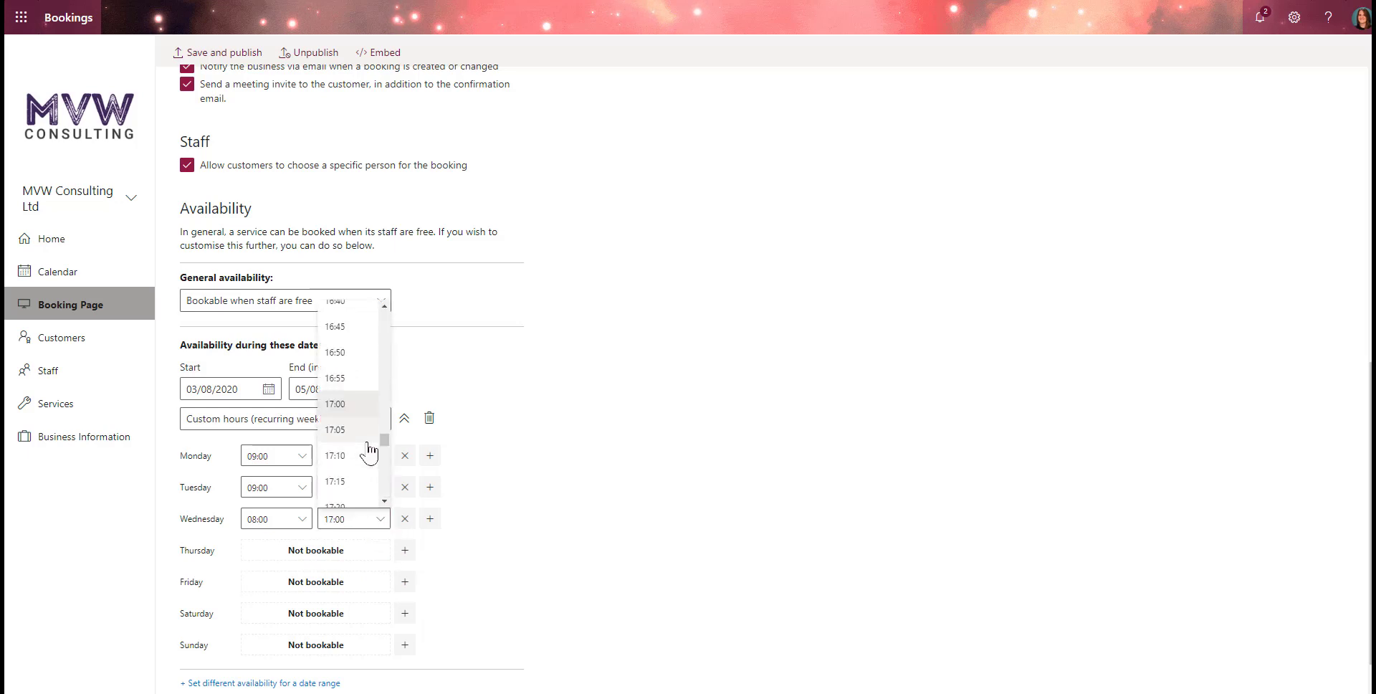
{"action": "scroll", "coordinate": [369, 452], "scroll_direction": "up", "scroll_amount": 18}
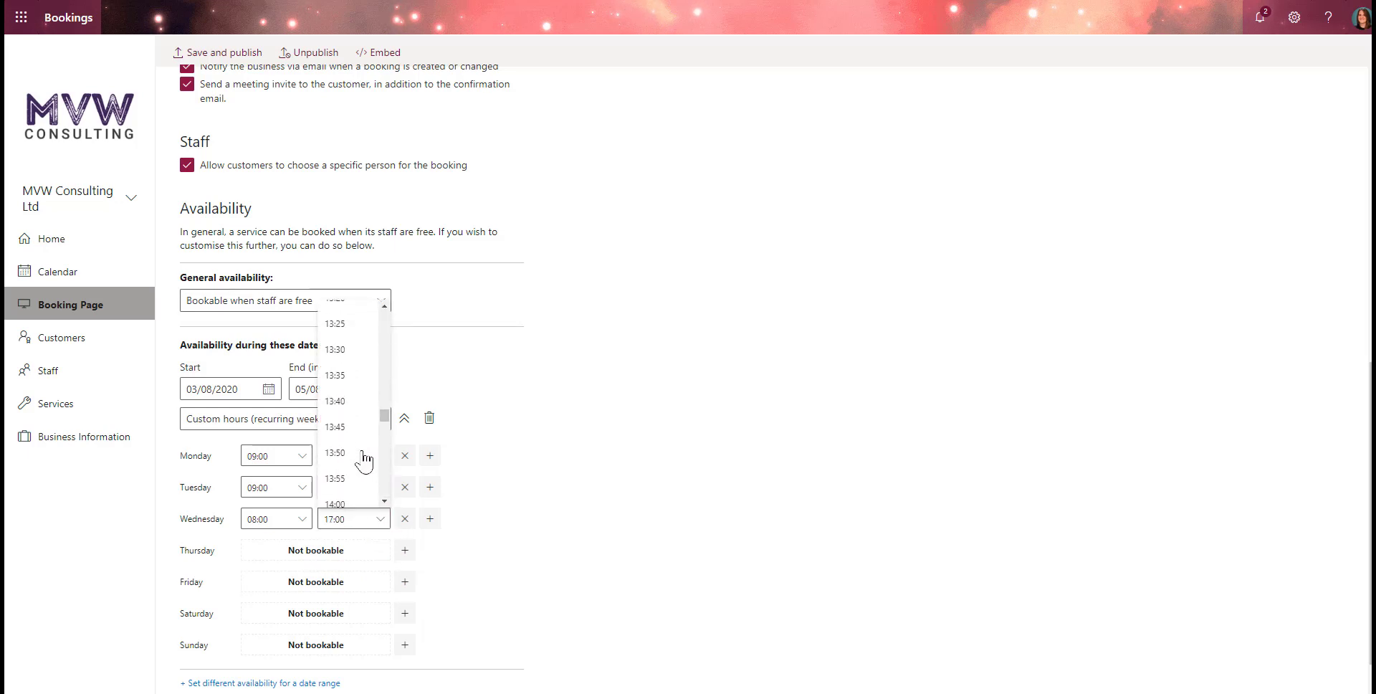
{"action": "scroll", "coordinate": [363, 462], "scroll_direction": "up", "scroll_amount": 3}
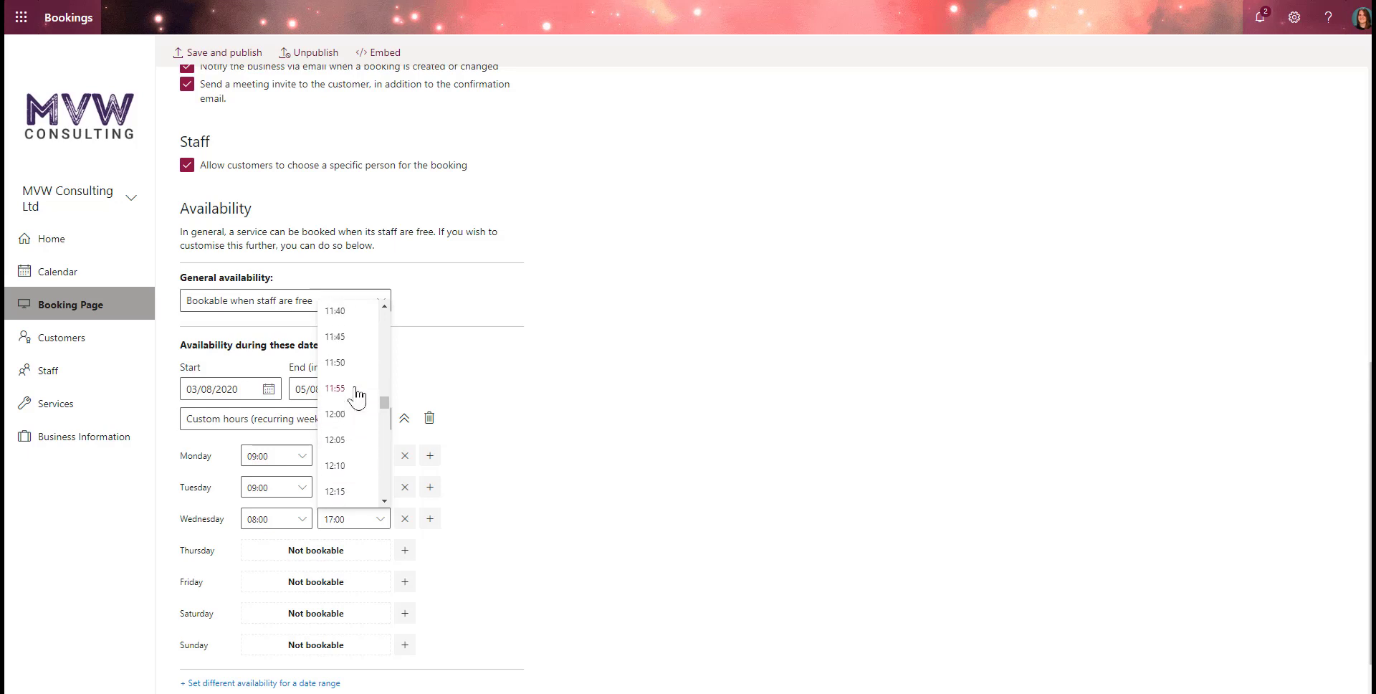
{"action": "left_click", "coordinate": [357, 416]}
{"action": "left_click", "coordinate": [304, 521]}
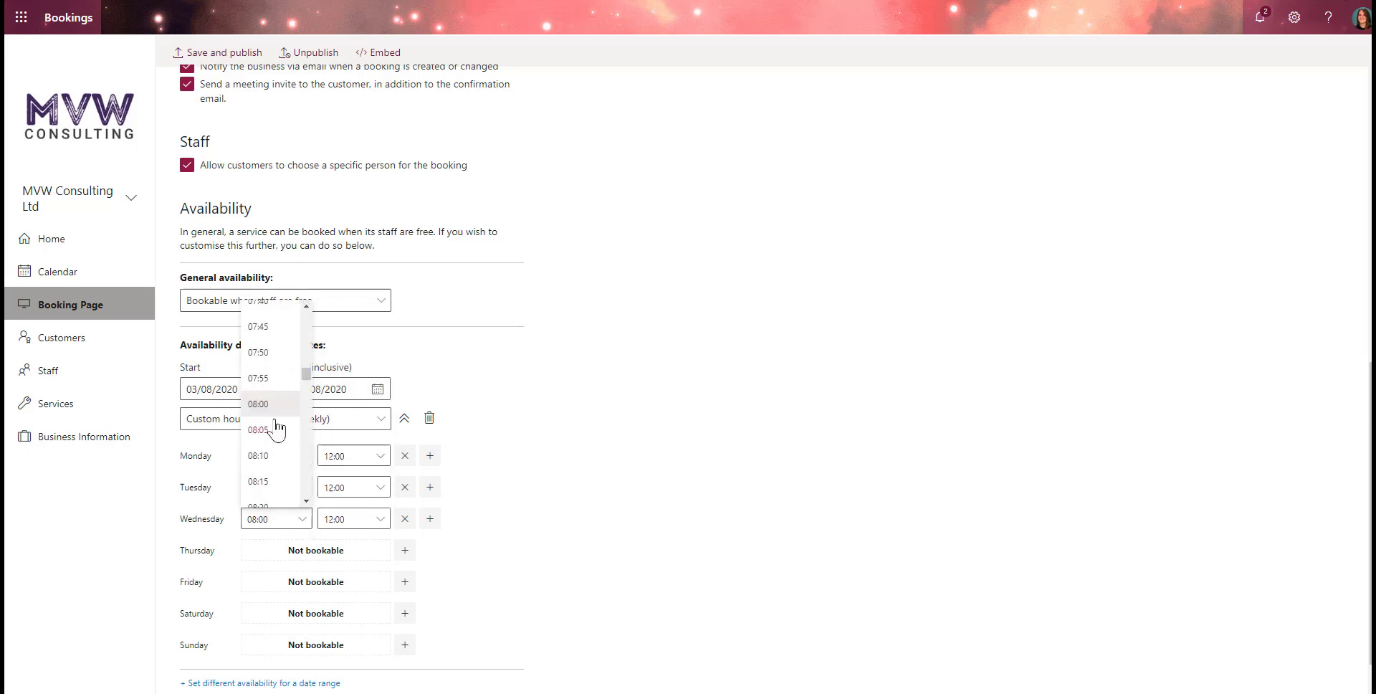
{"action": "scroll", "coordinate": [290, 453], "scroll_direction": "down", "scroll_amount": 5}
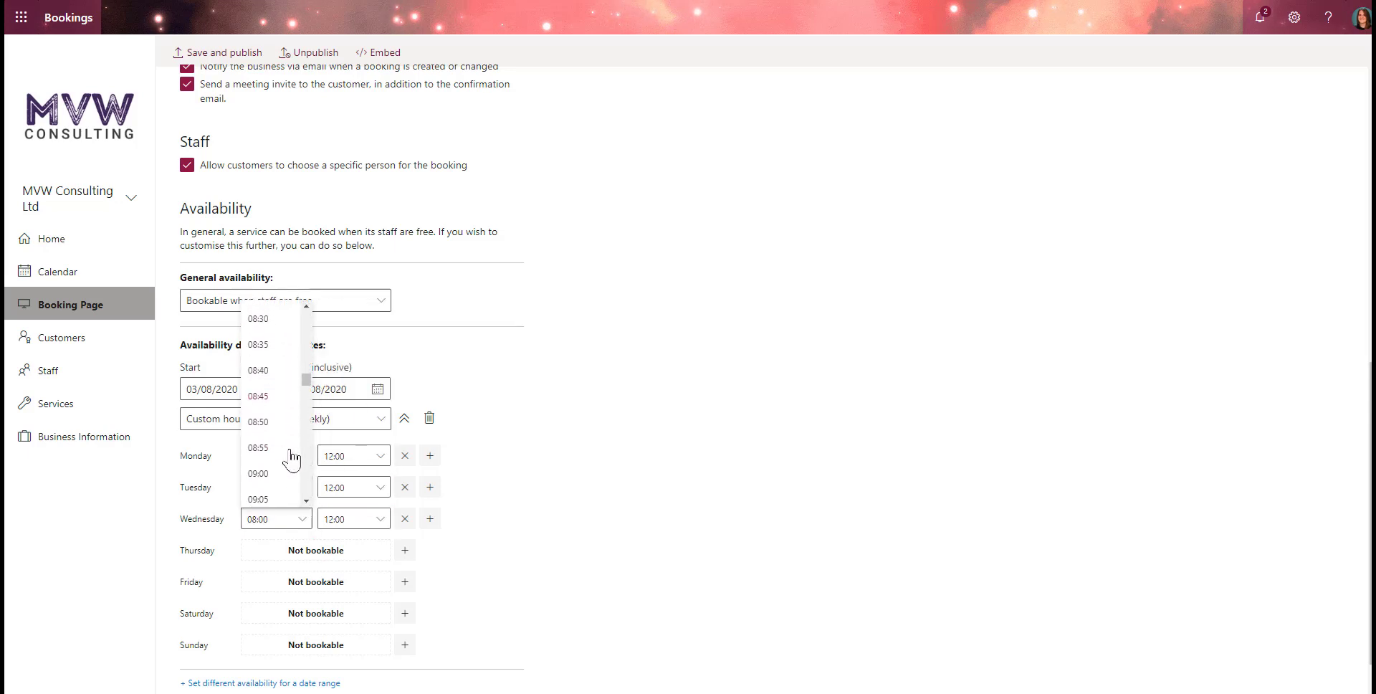
{"action": "left_click", "coordinate": [277, 391]}
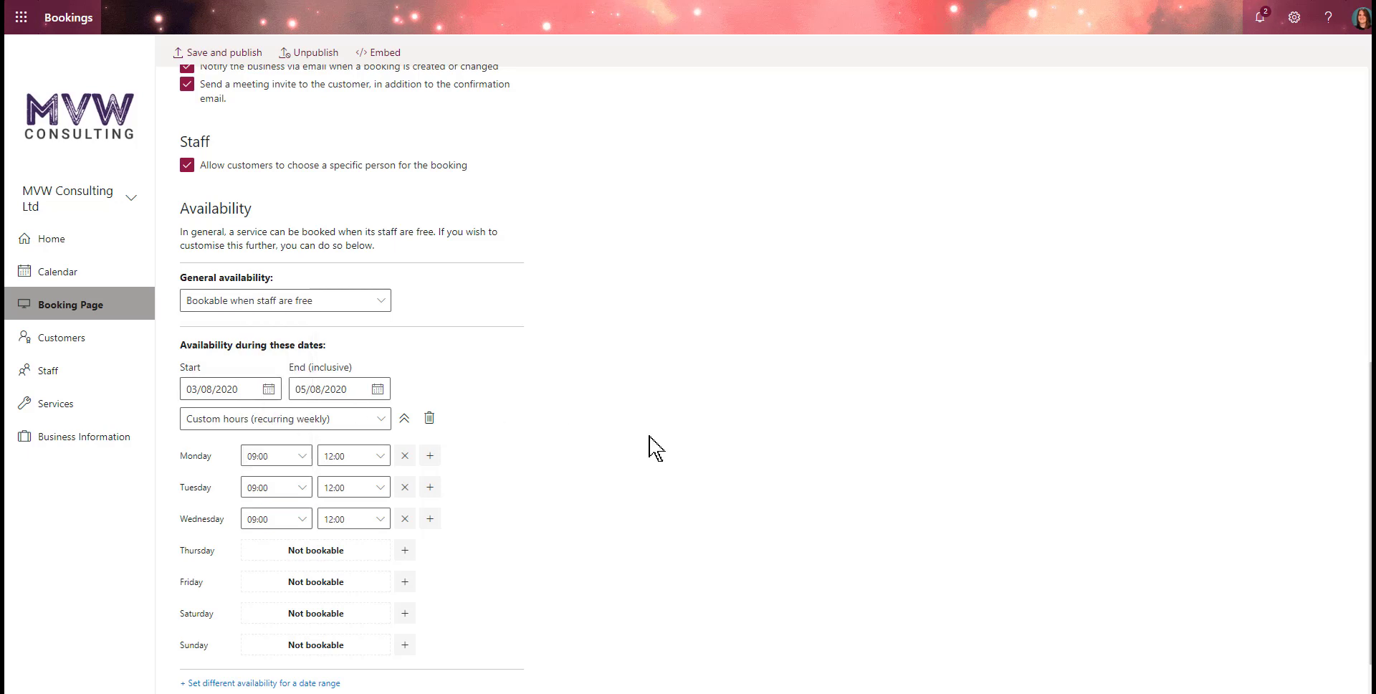
- Choose the dark indigo colour theme for the booking page
{"action": "scroll", "coordinate": [667, 451], "scroll_direction": "up", "scroll_amount": 5}
{"action": "scroll", "coordinate": [967, 451], "scroll_direction": "up", "scroll_amount": 4}
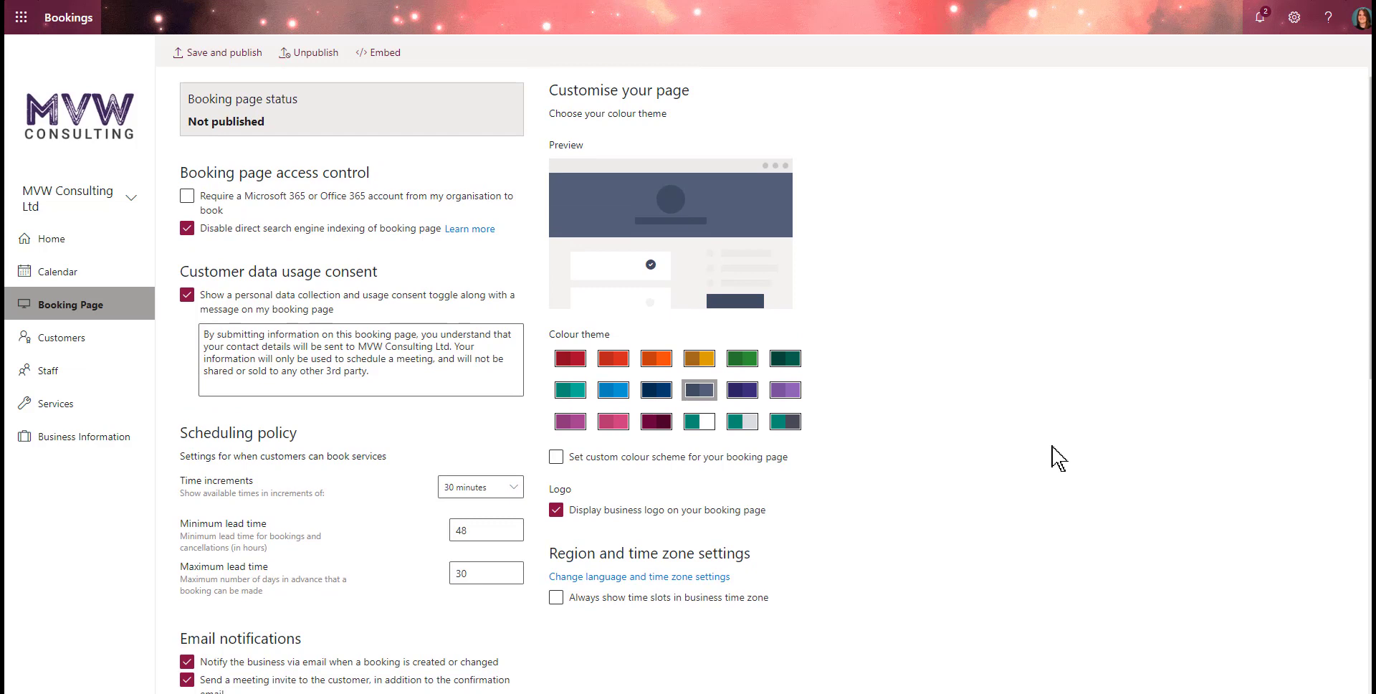
{"action": "left_click", "coordinate": [746, 391]}
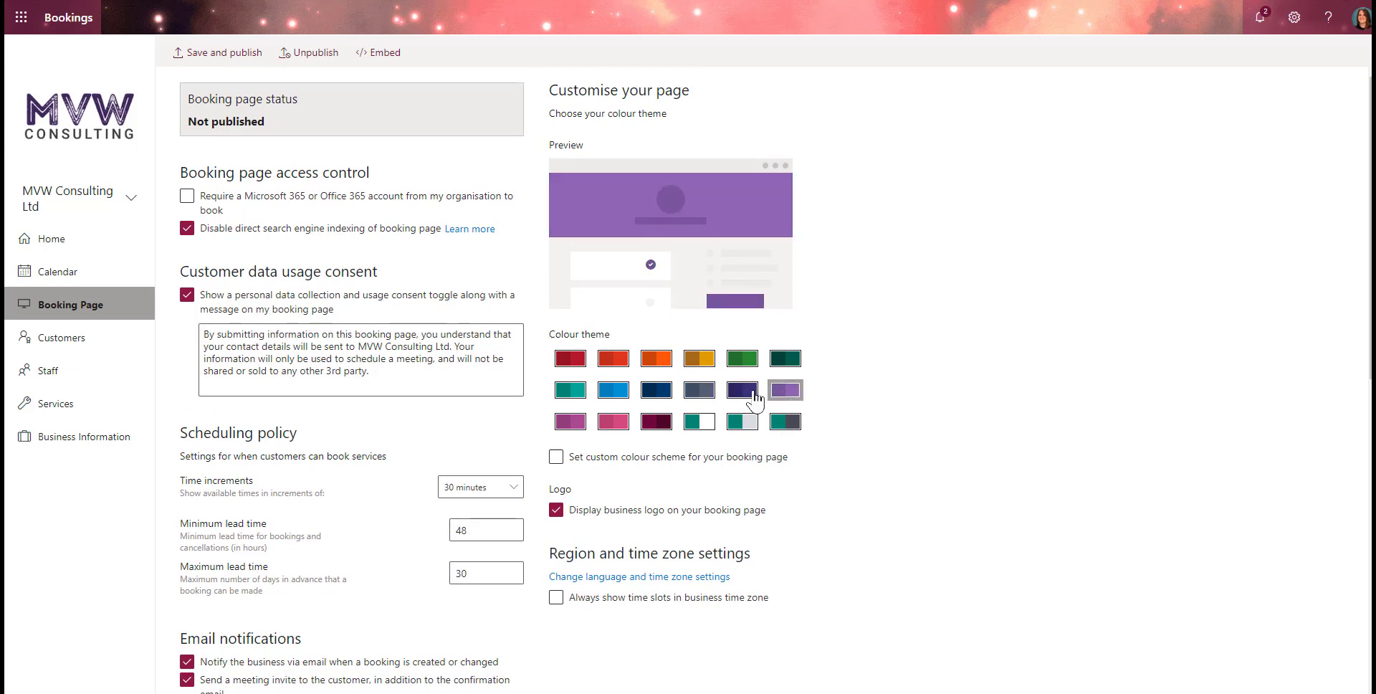
- Enable a custom colour scheme for the booking page with highlight colour #7a7c84 and header colour #3c245c
{"action": "left_click", "coordinate": [557, 457]}
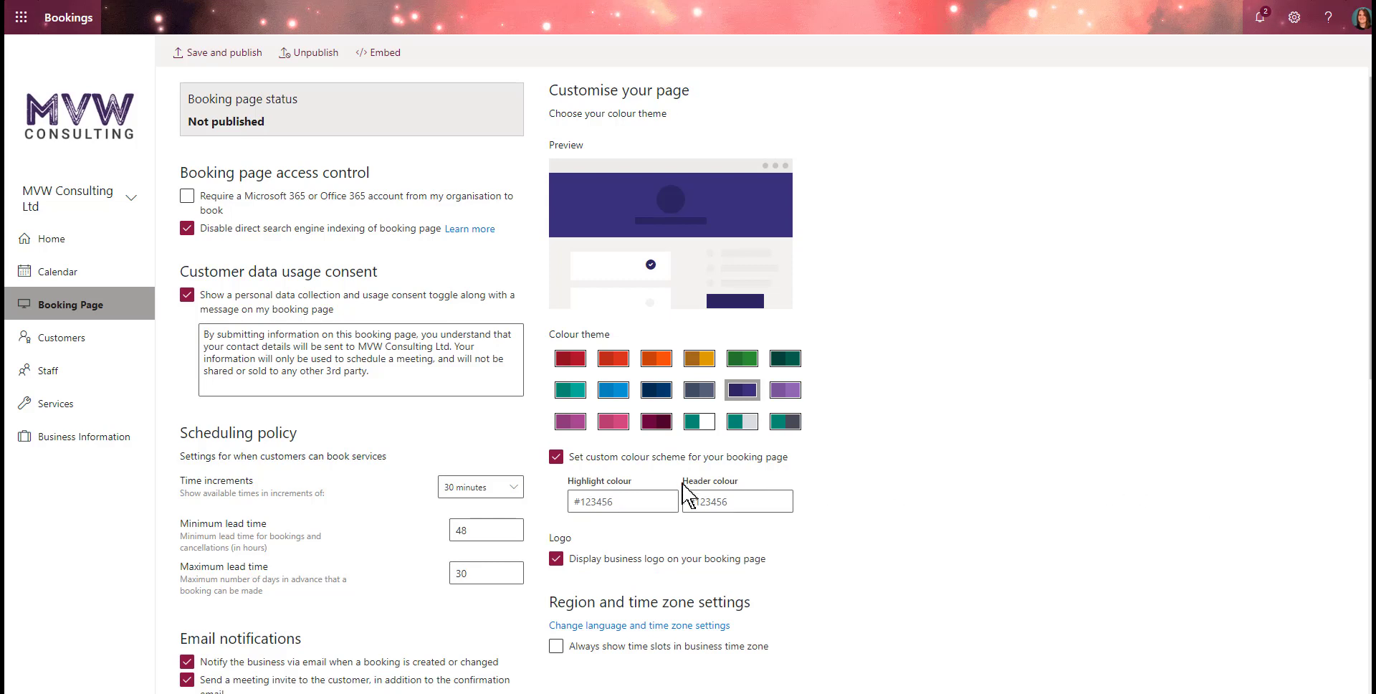
{"action": "left_click", "coordinate": [622, 500]}
{"action": "key", "text": "ctrl+a"}
{"action": "type", "text": "#7a7c84"}
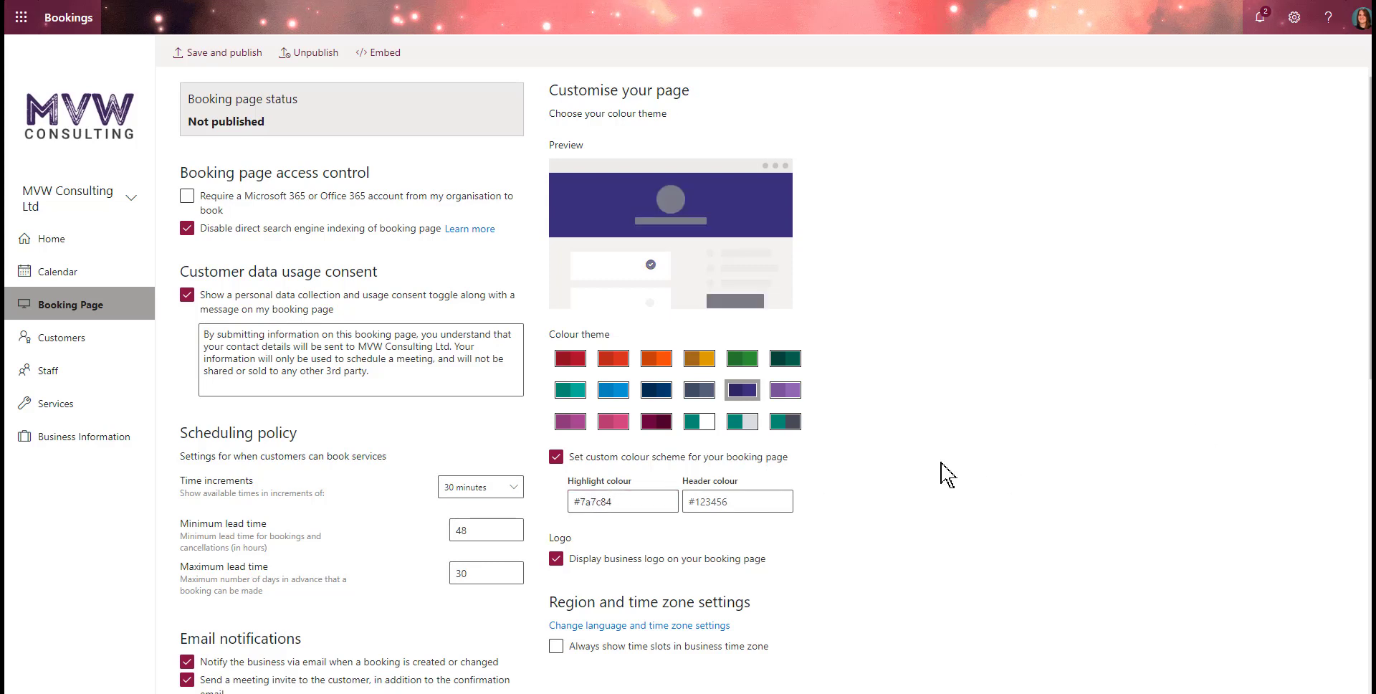
{"action": "left_click", "coordinate": [773, 502]}
{"action": "key", "text": "ctrl+a"}
{"action": "type", "text": "#3c245c"}
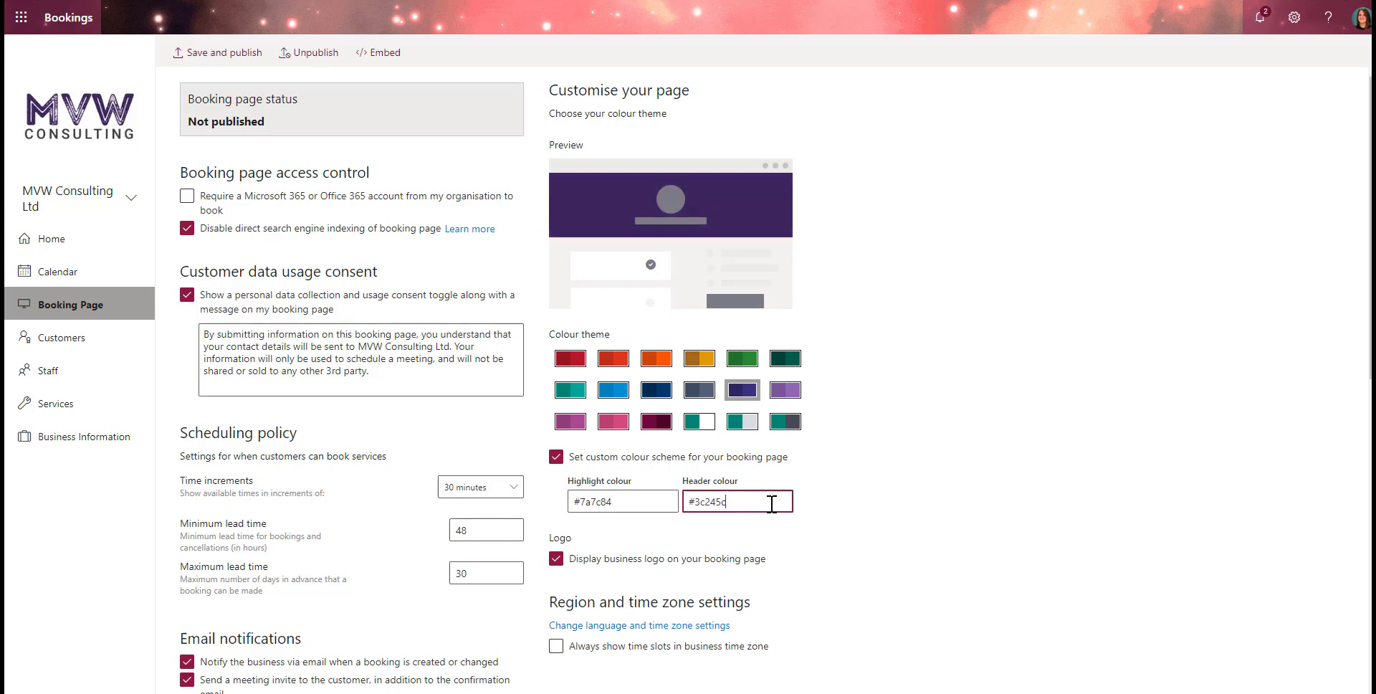
{"action": "left_click", "coordinate": [893, 510]}
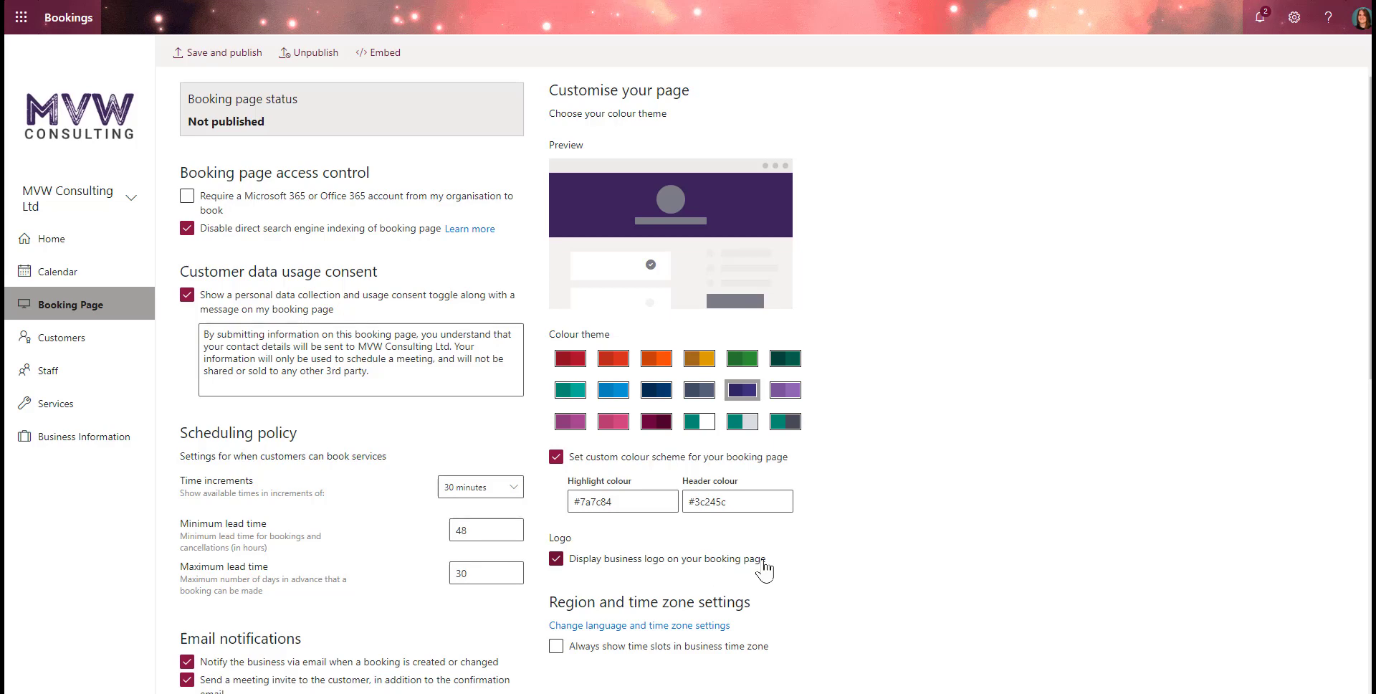
- Turn the business logo display on the booking page off and back on
{"action": "left_click", "coordinate": [732, 559]}
{"action": "left_click", "coordinate": [593, 562]}
- Save and publish the booking page, and open the published page
{"action": "scroll", "coordinate": [887, 561], "scroll_direction": "down", "scroll_amount": 1}
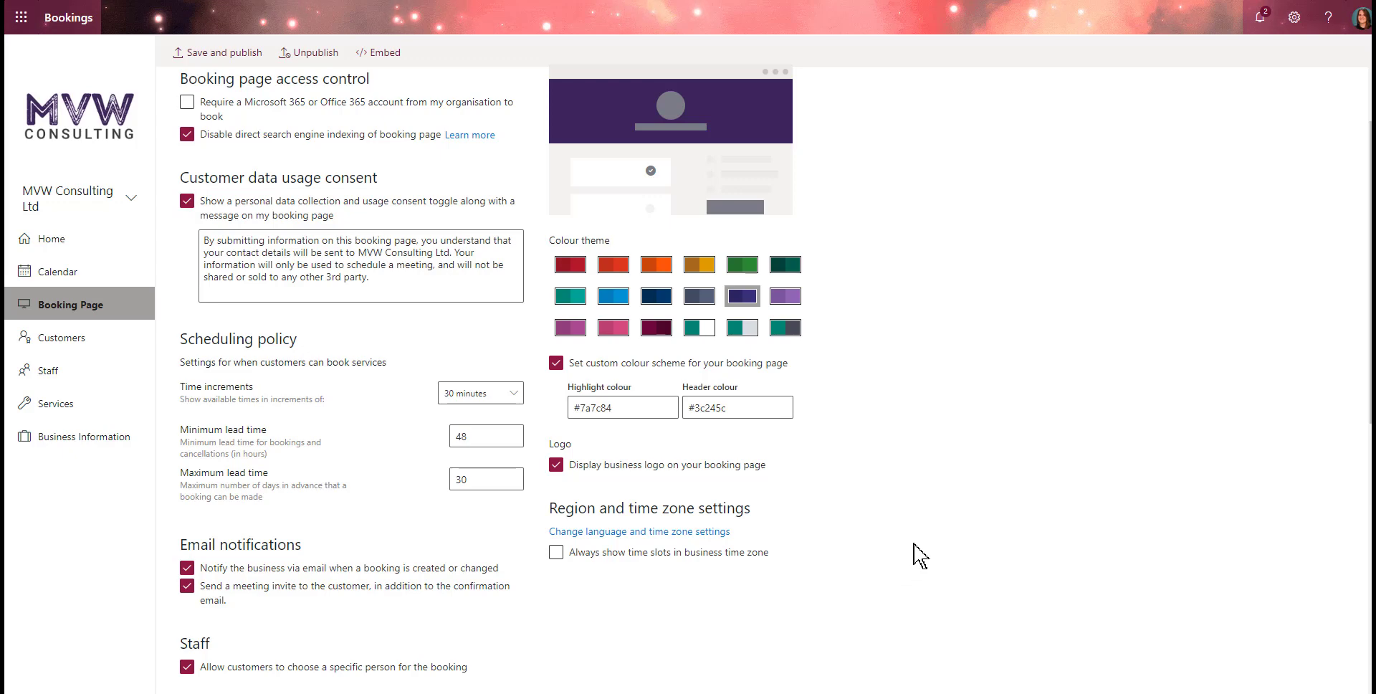
{"action": "scroll", "coordinate": [919, 553], "scroll_direction": "up", "scroll_amount": 2}
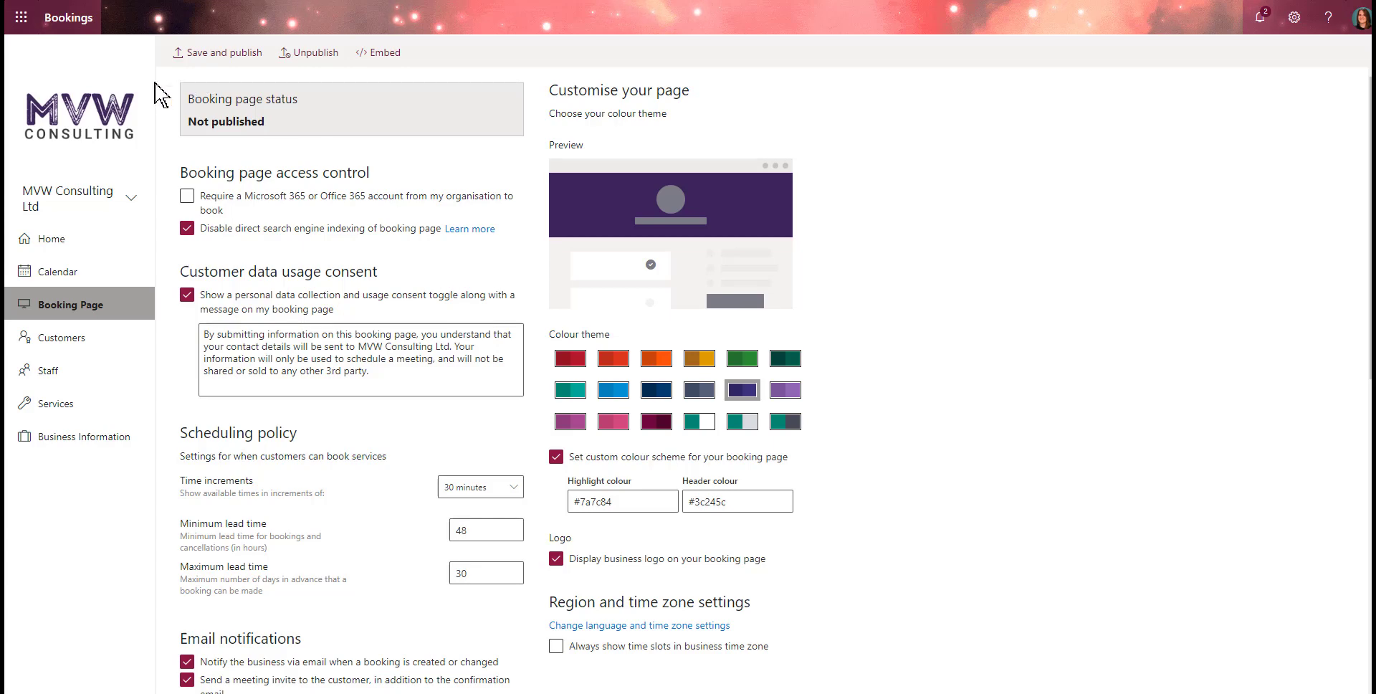
{"action": "left_click", "coordinate": [197, 52]}
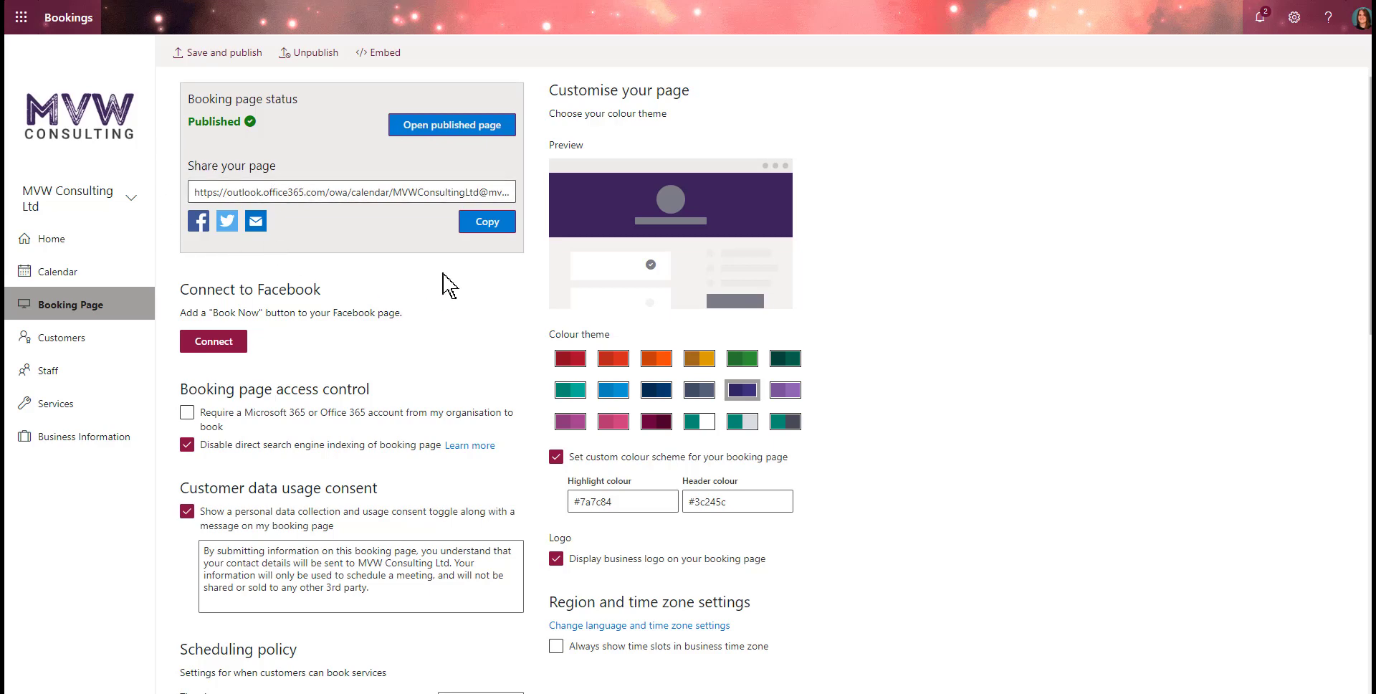
{"action": "left_click", "coordinate": [472, 128]}
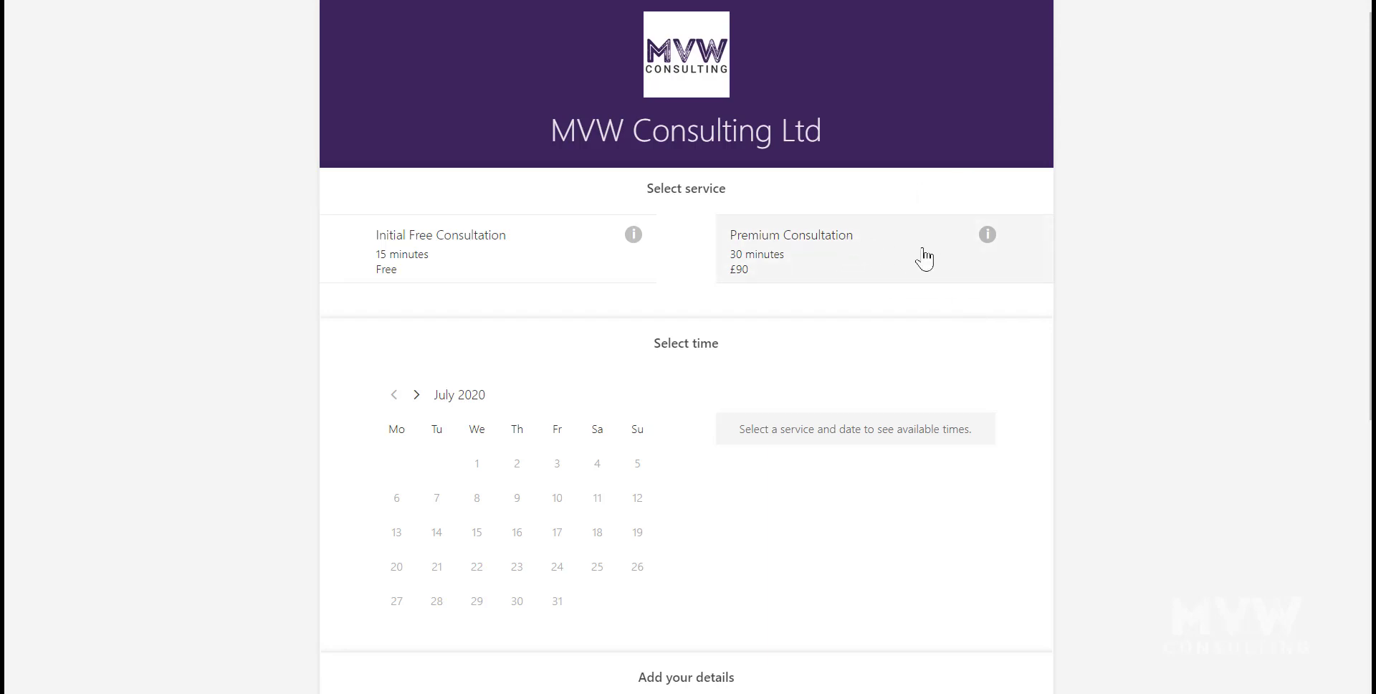
- Select the Premium Consultation service and choose the specific staff member instead of Anyone
{"action": "left_click", "coordinate": [1031, 266]}
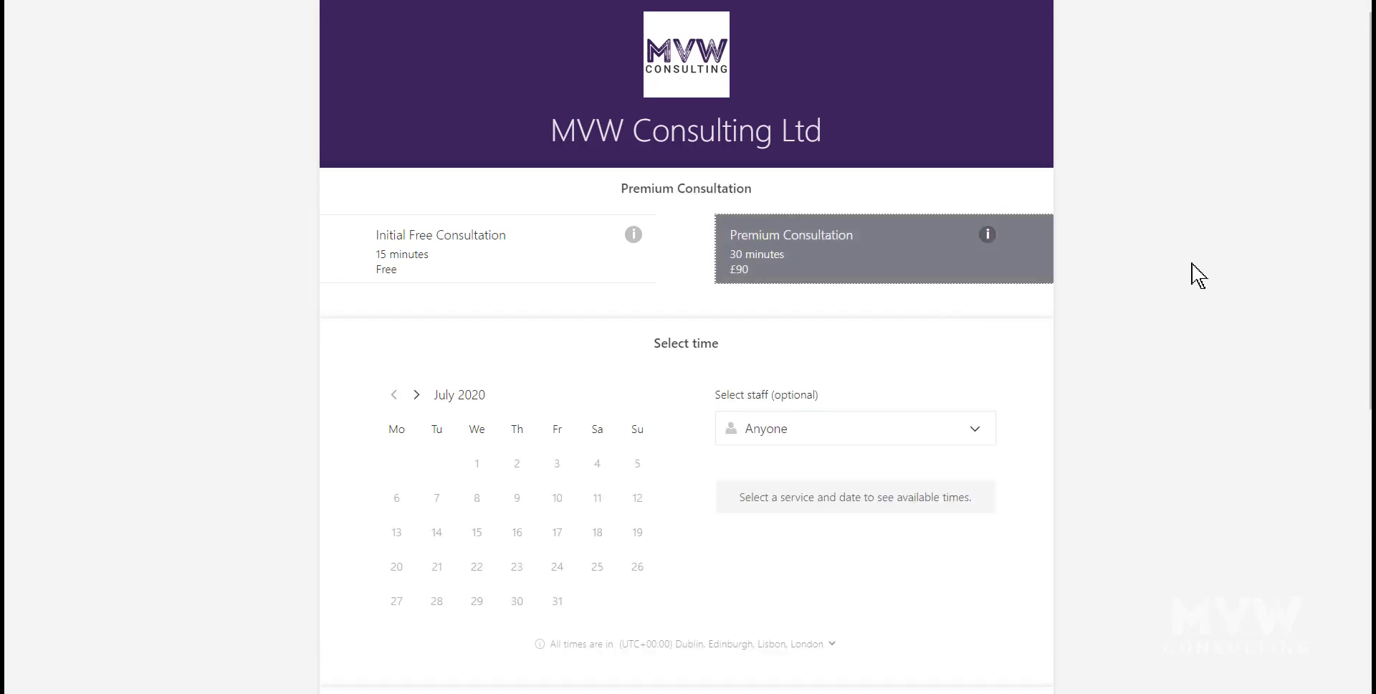
{"action": "left_click", "coordinate": [936, 427]}
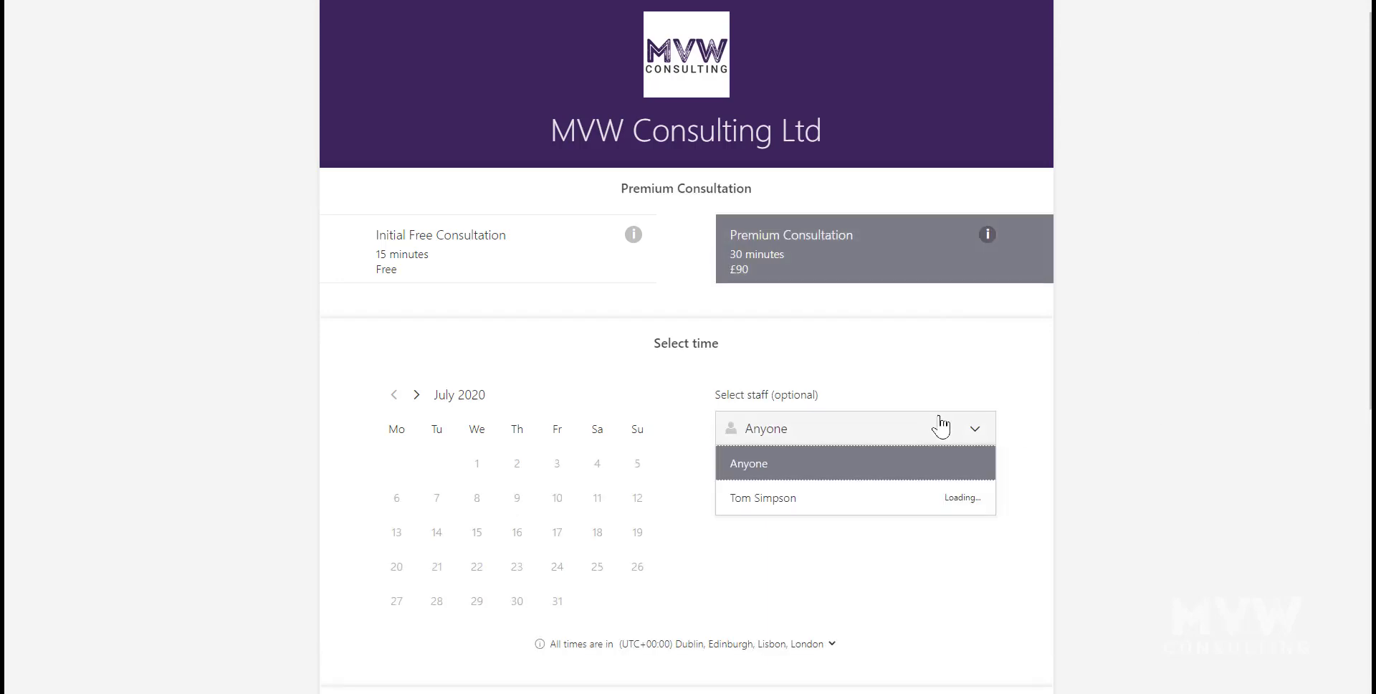
{"action": "left_click", "coordinate": [808, 505]}
- Choose the 10:15 time slot on 6 August 2020 for the consultation
{"action": "scroll", "coordinate": [583, 528], "scroll_direction": "down", "scroll_amount": 3}
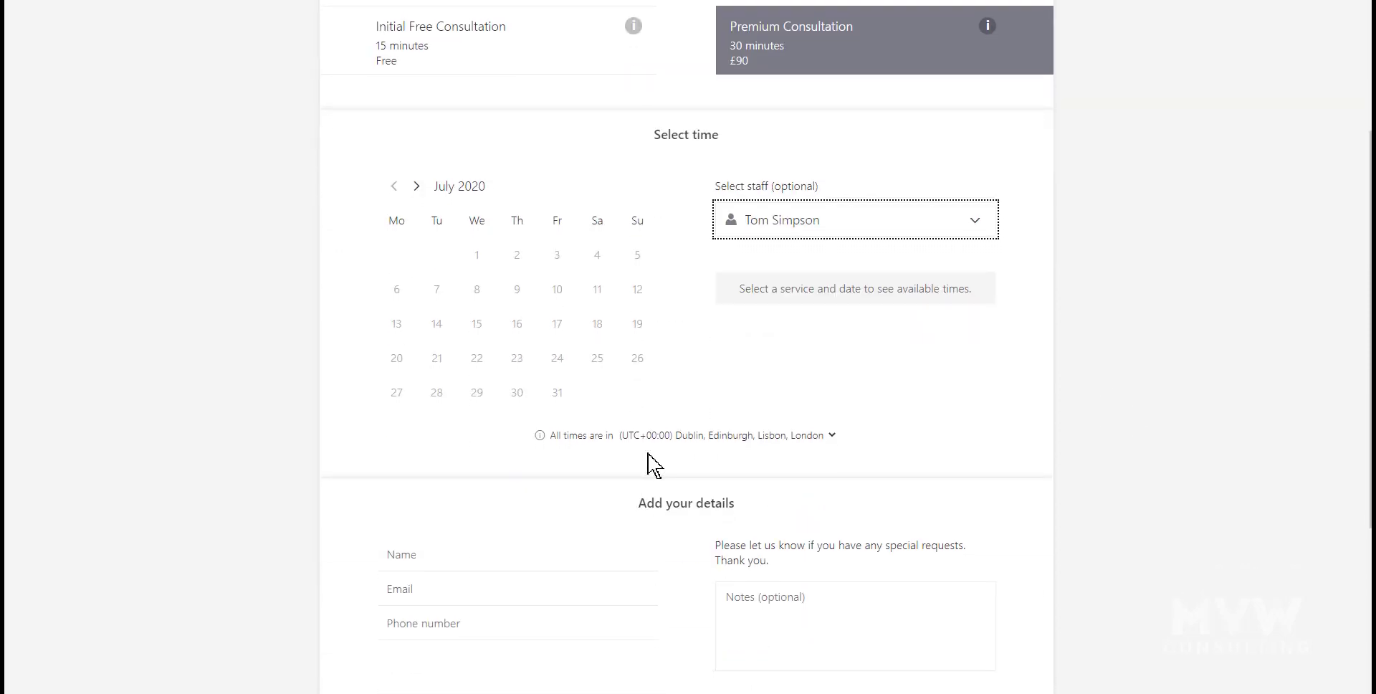
{"action": "left_click", "coordinate": [417, 187]}
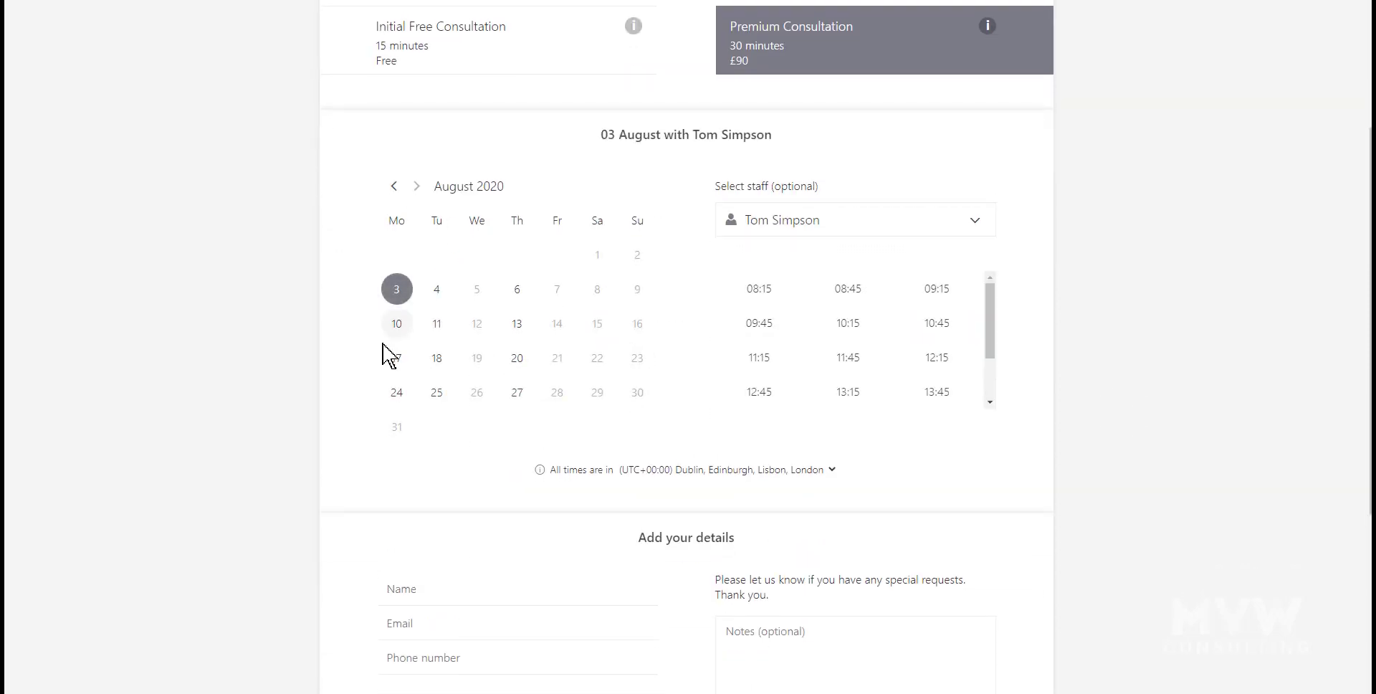
{"action": "left_click", "coordinate": [517, 294]}
{"action": "left_click", "coordinate": [856, 321]}
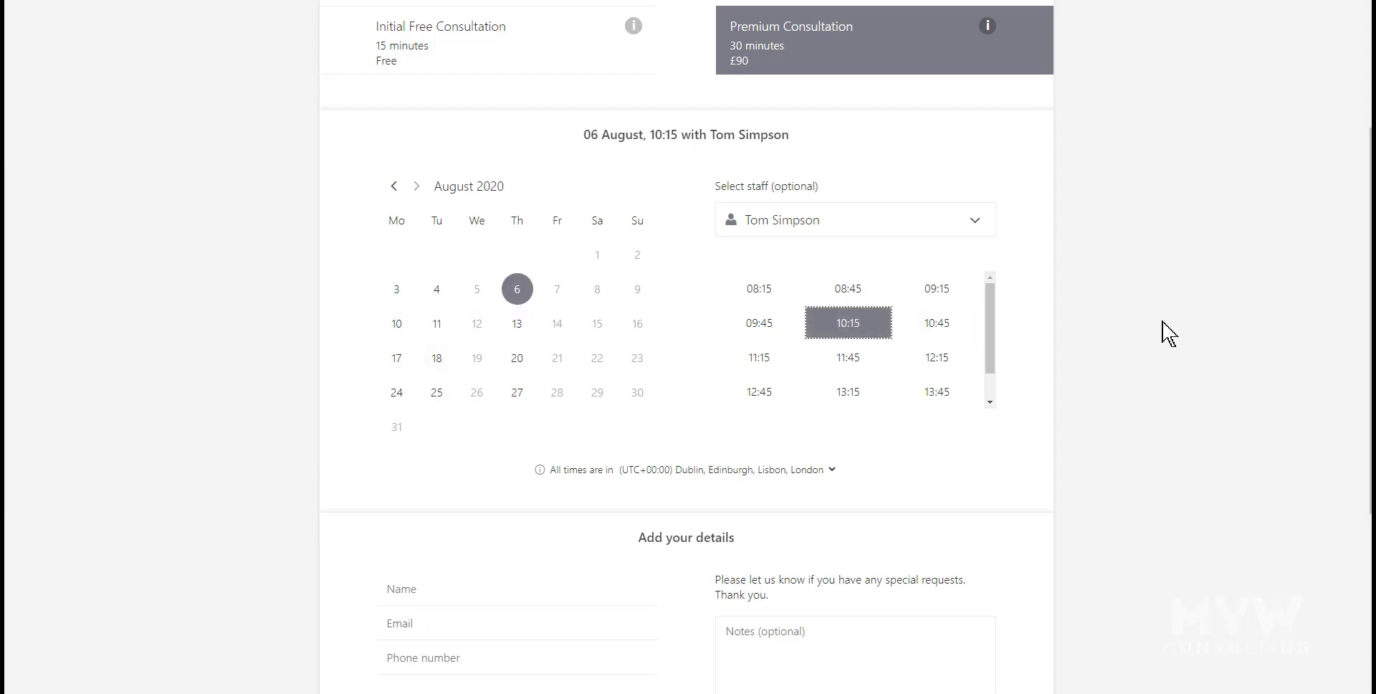
{"action": "scroll", "coordinate": [1162, 329], "scroll_direction": "up", "scroll_amount": 3}
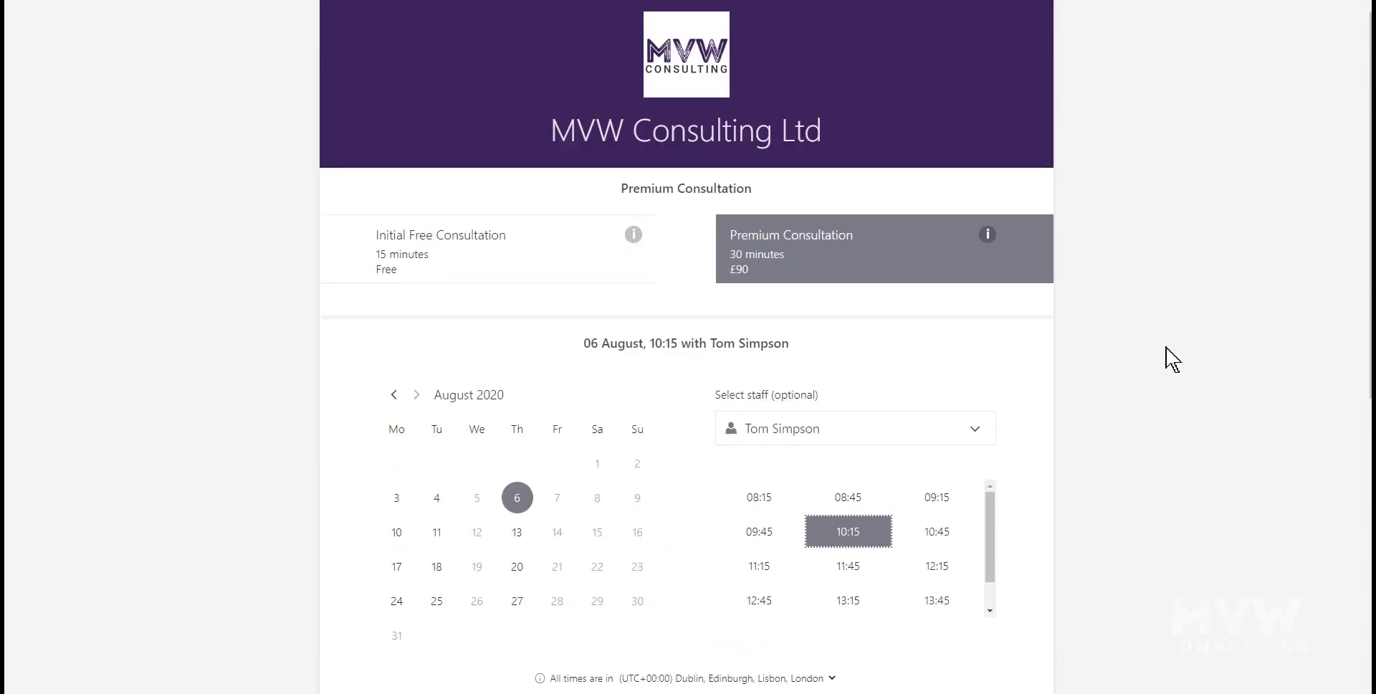